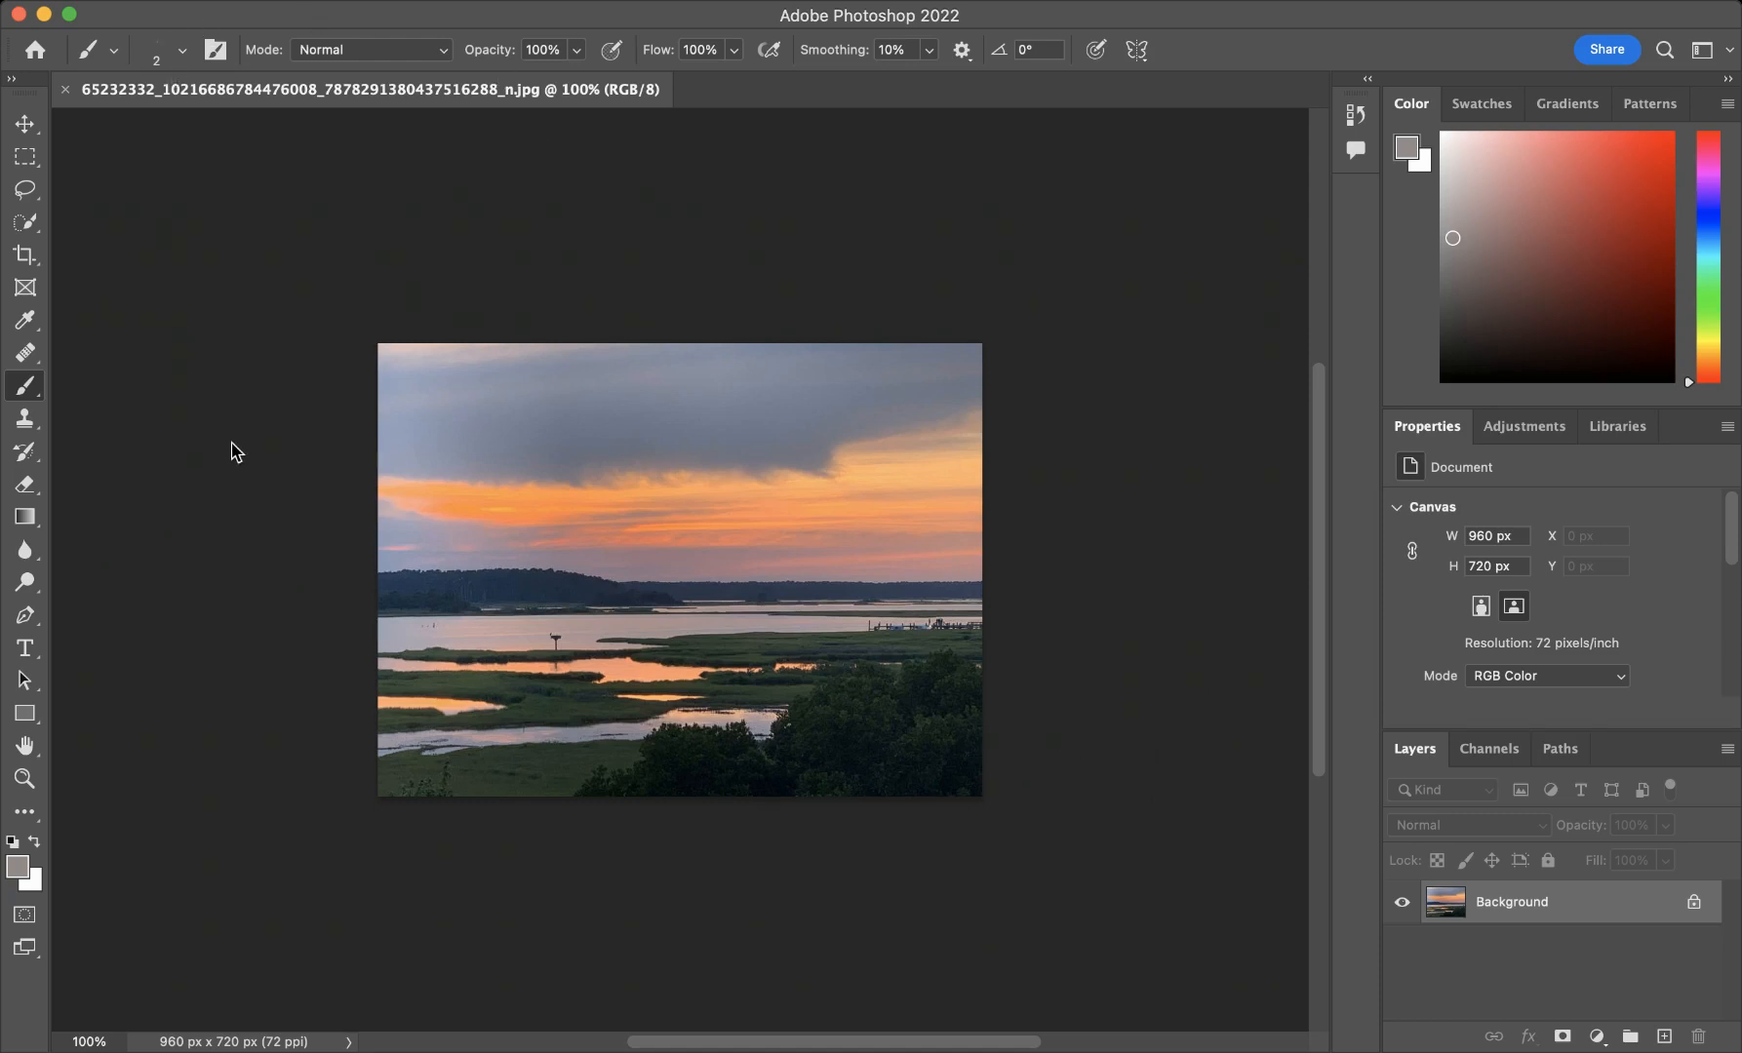
Place the photo of the meditating woman over the sunset landscape as a new layer at its fitted size
key(super+n)
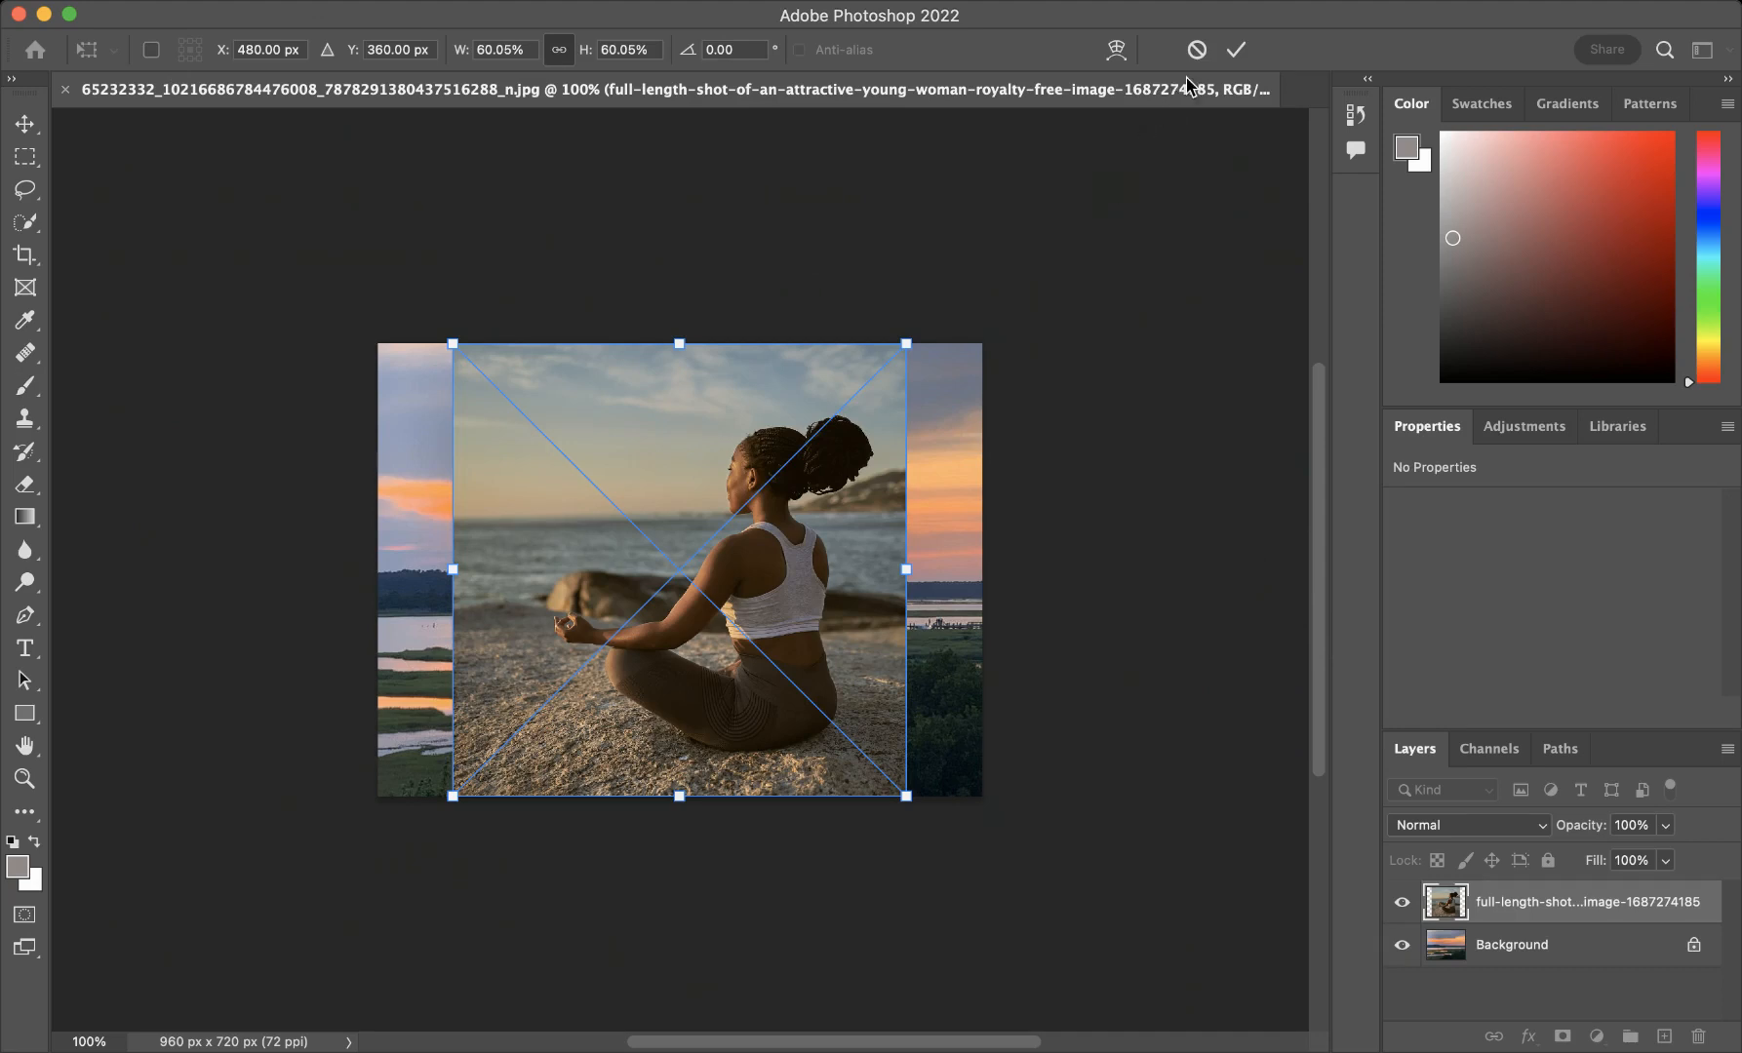
click(1236, 49)
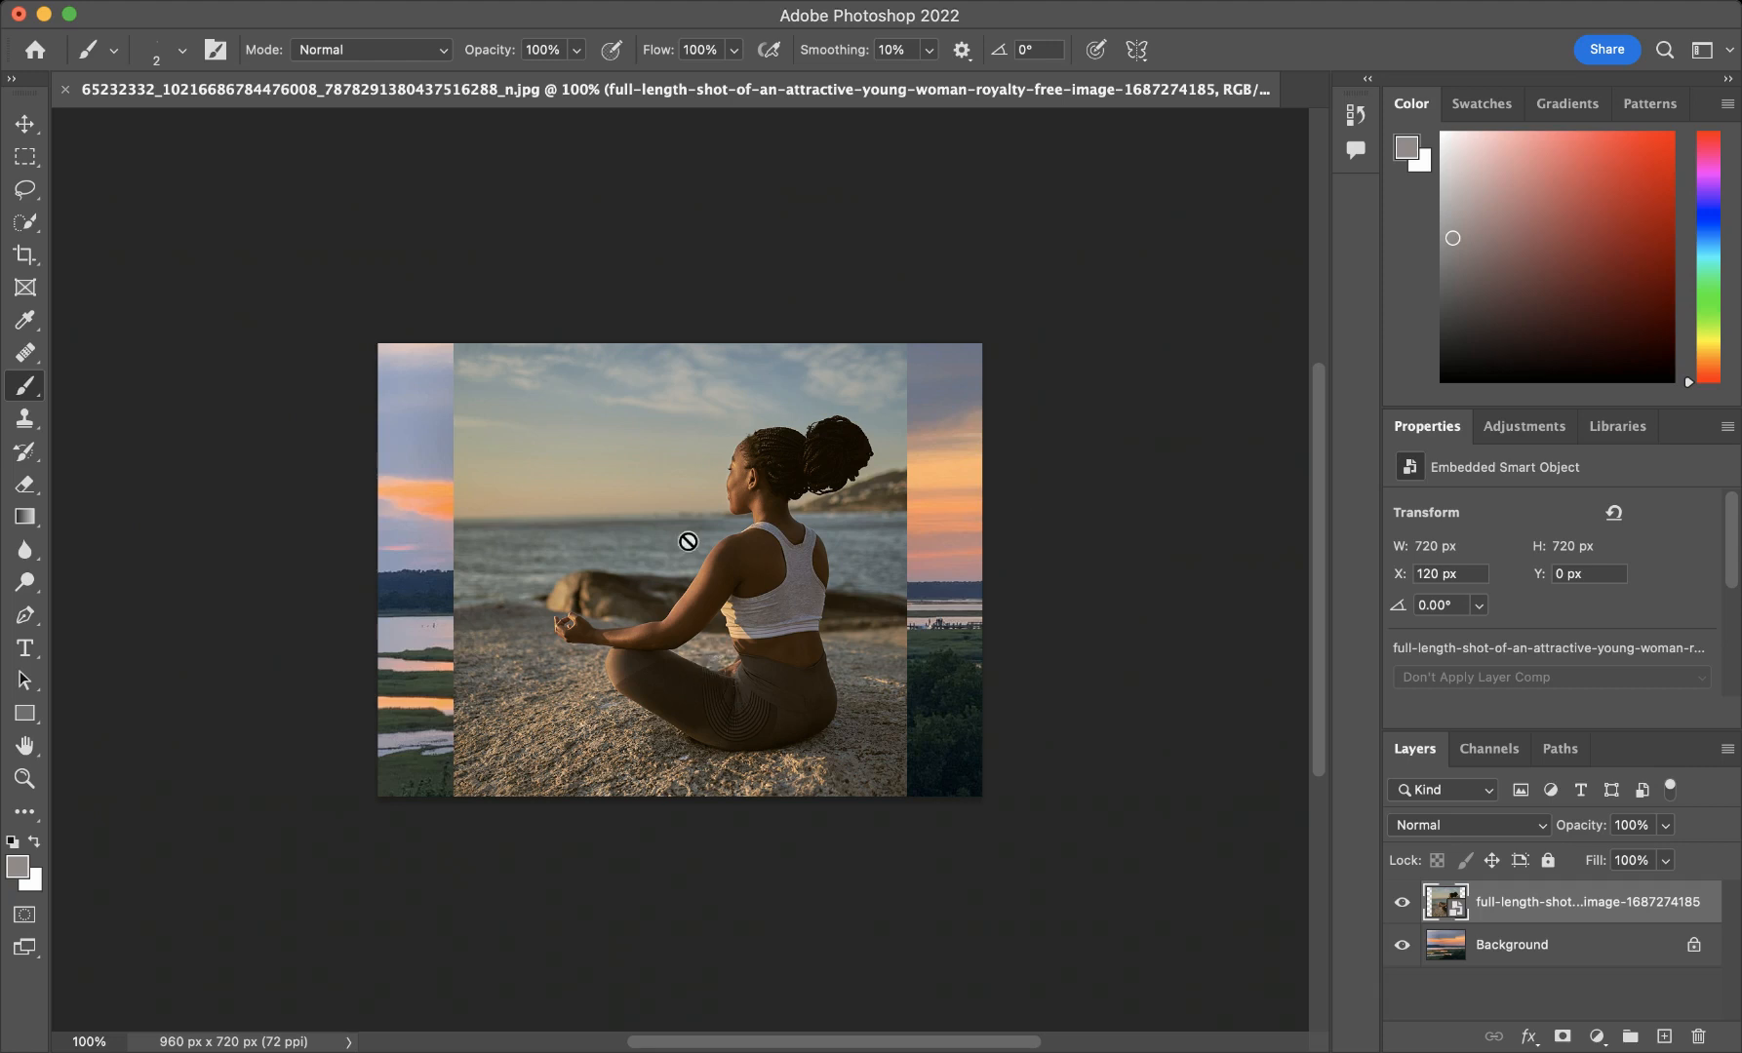
Select the woman with the Quick Selection tool and turn the selection into a layer mask that hides her surroundings
click(35, 226)
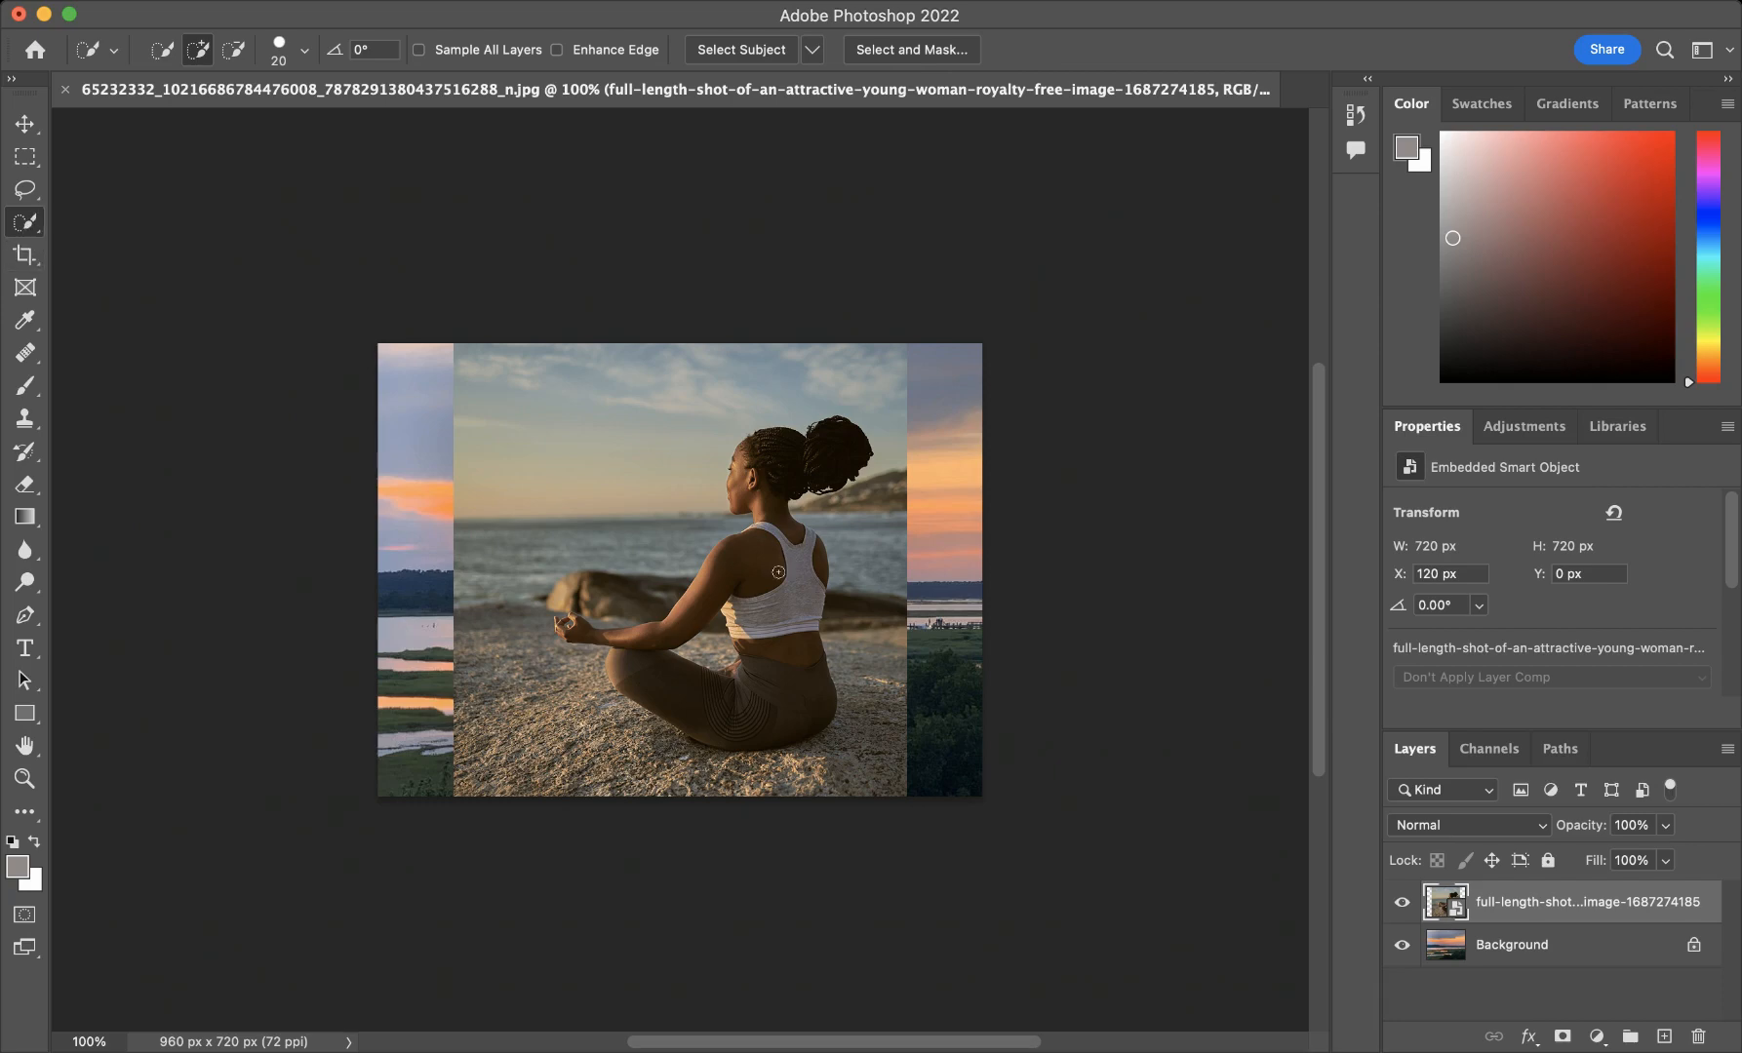
key(super+plus)
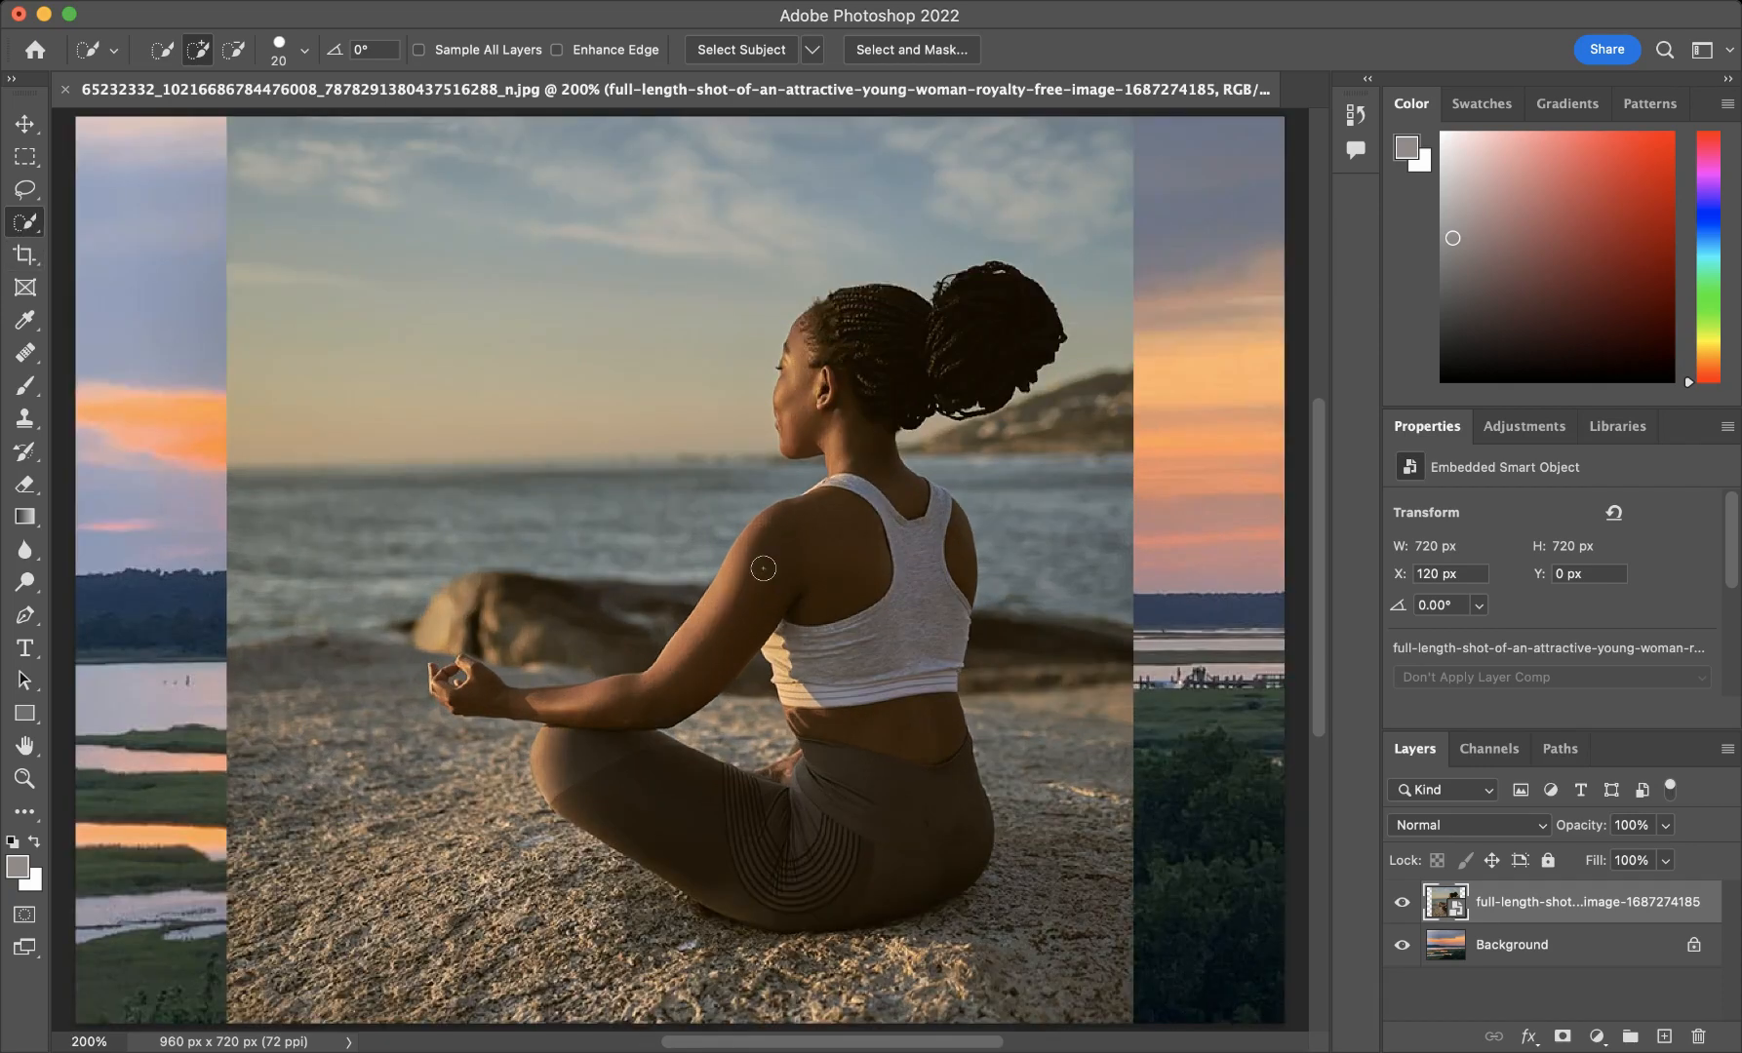
mouse_move(810, 384)
mouse_down()
mouse_move(844, 334)
mouse_move(868, 335)
mouse_move(885, 471)
mouse_move(818, 506)
mouse_move(792, 569)
mouse_move(842, 589)
mouse_move(870, 646)
mouse_move(873, 748)
mouse_move(827, 862)
mouse_move(748, 861)
mouse_move(614, 723)
mouse_move(441, 683)
mouse_up()
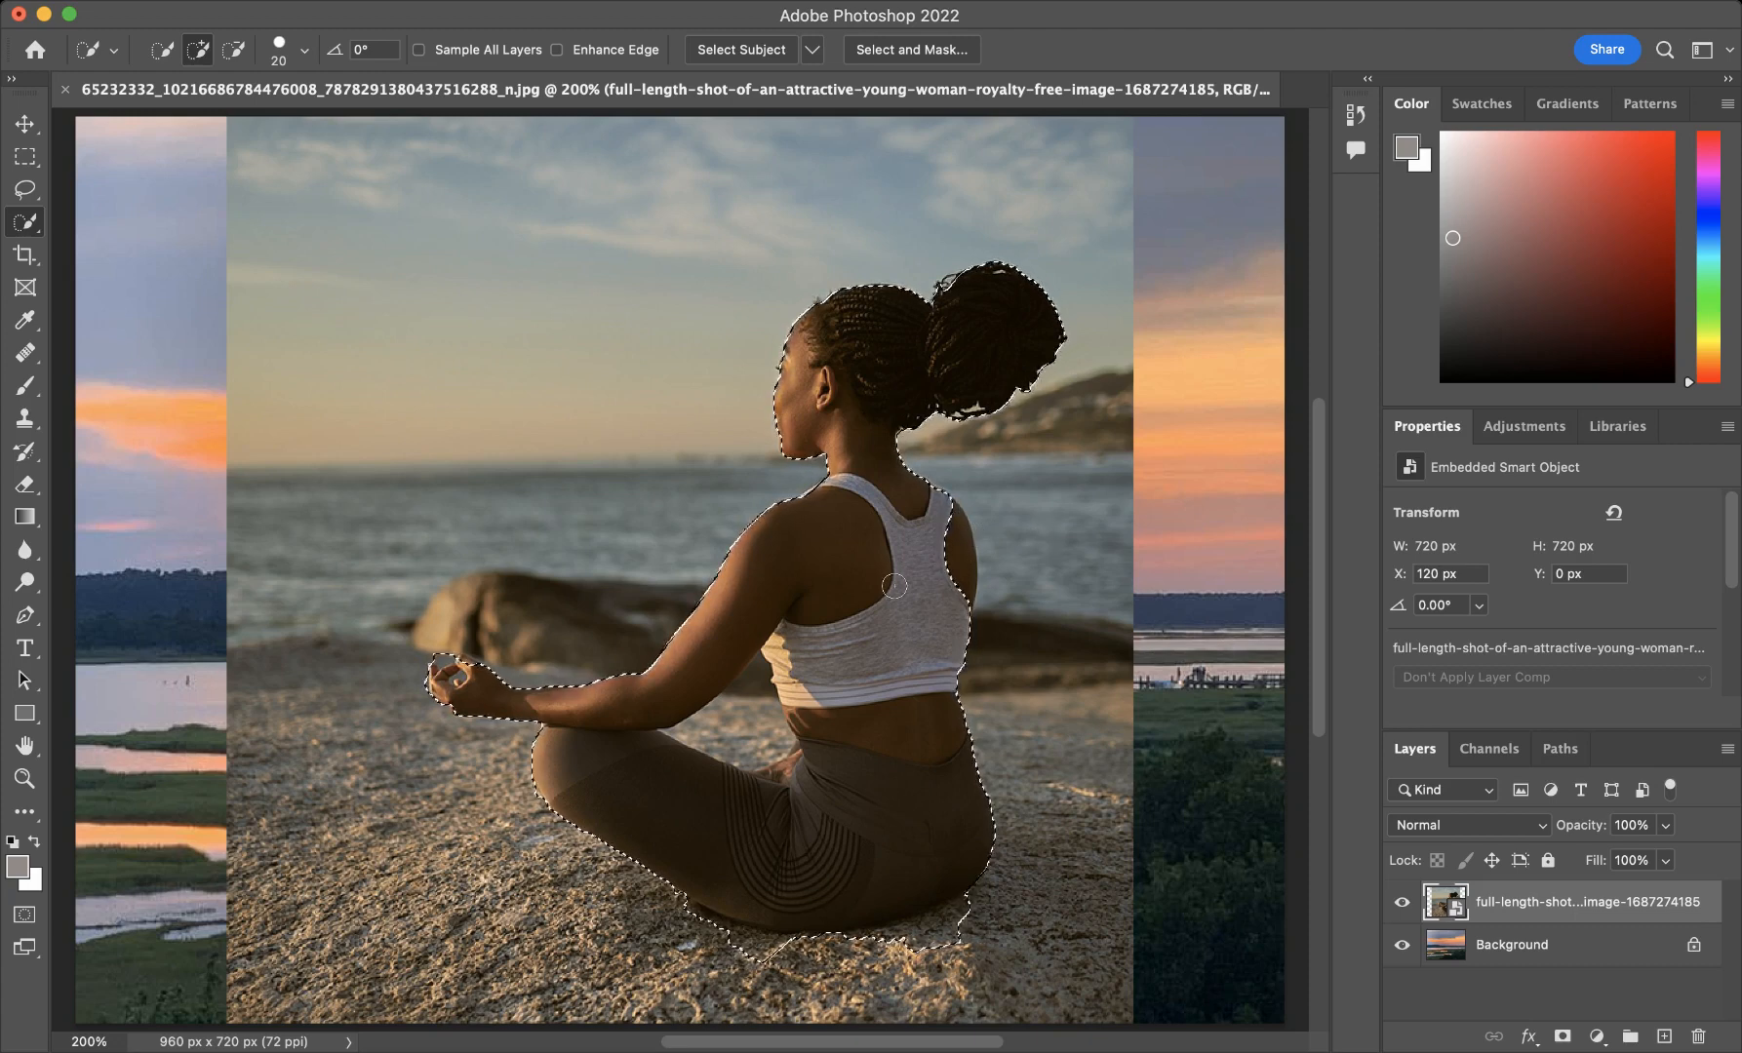
click(1562, 1038)
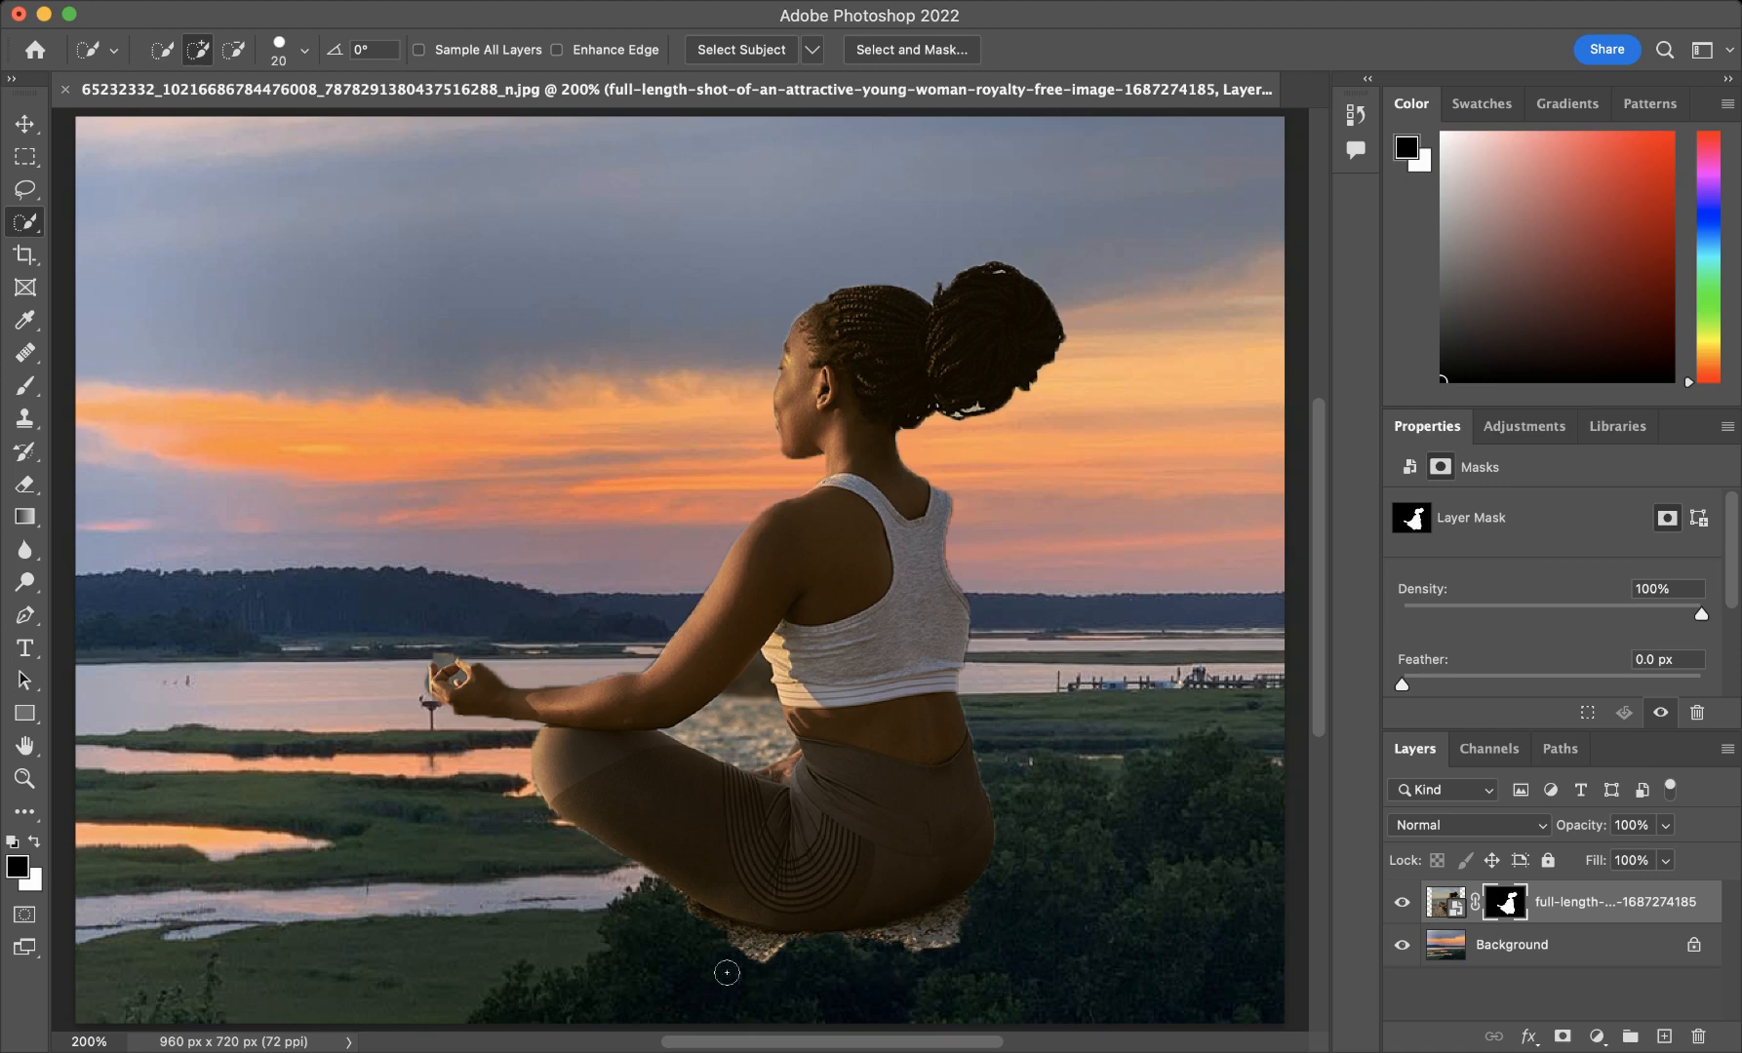
Paint black on the layer mask with a 15 px brush to hide the leftover rock beneath the woman
click(28, 388)
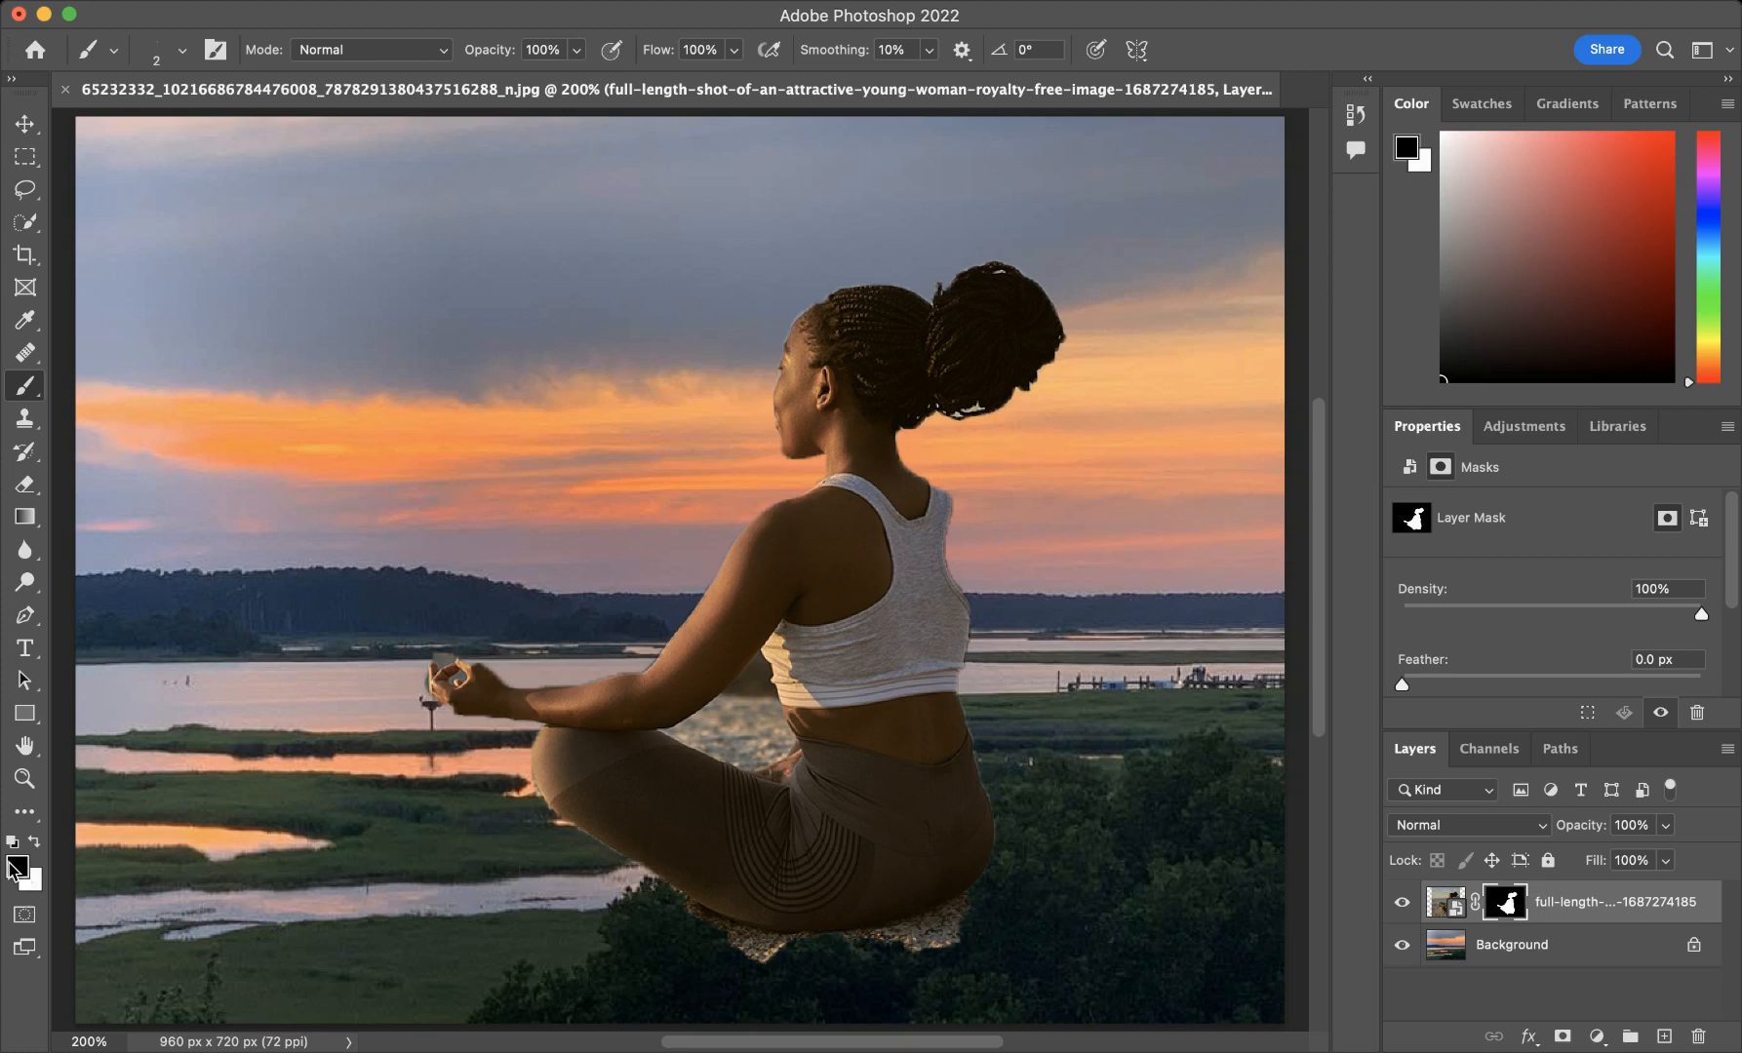
key(i)
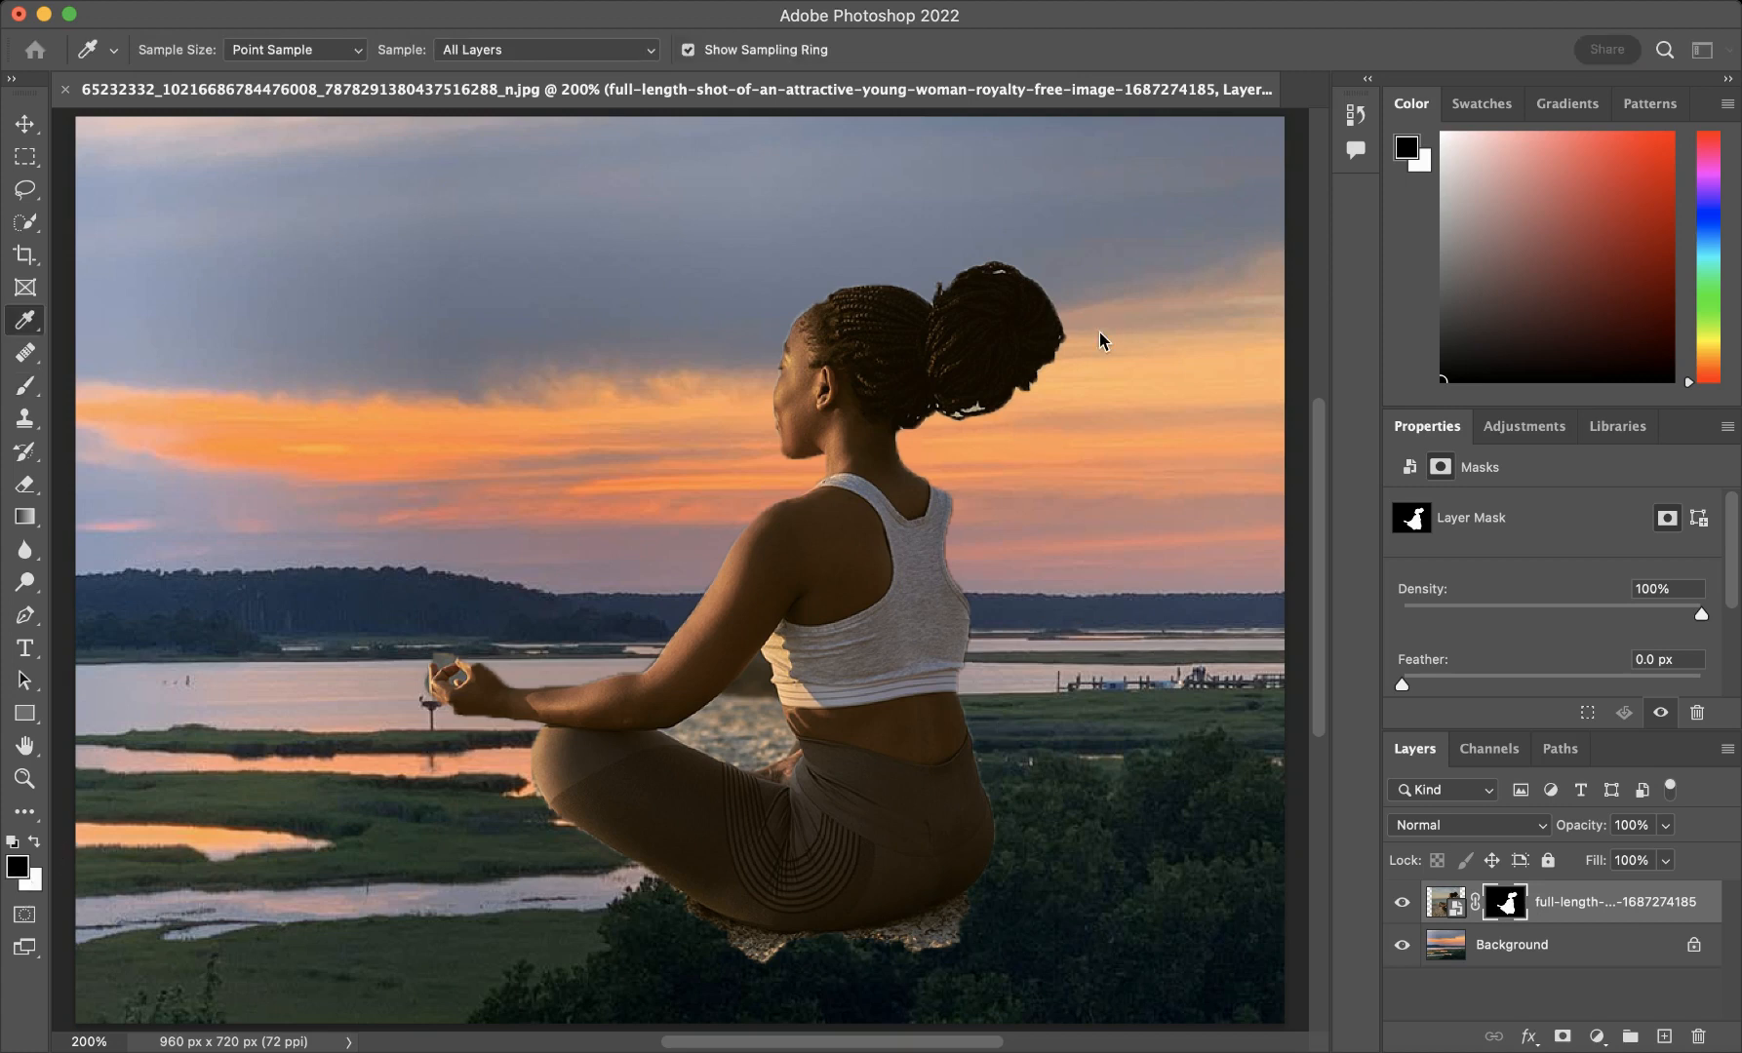
key(b)
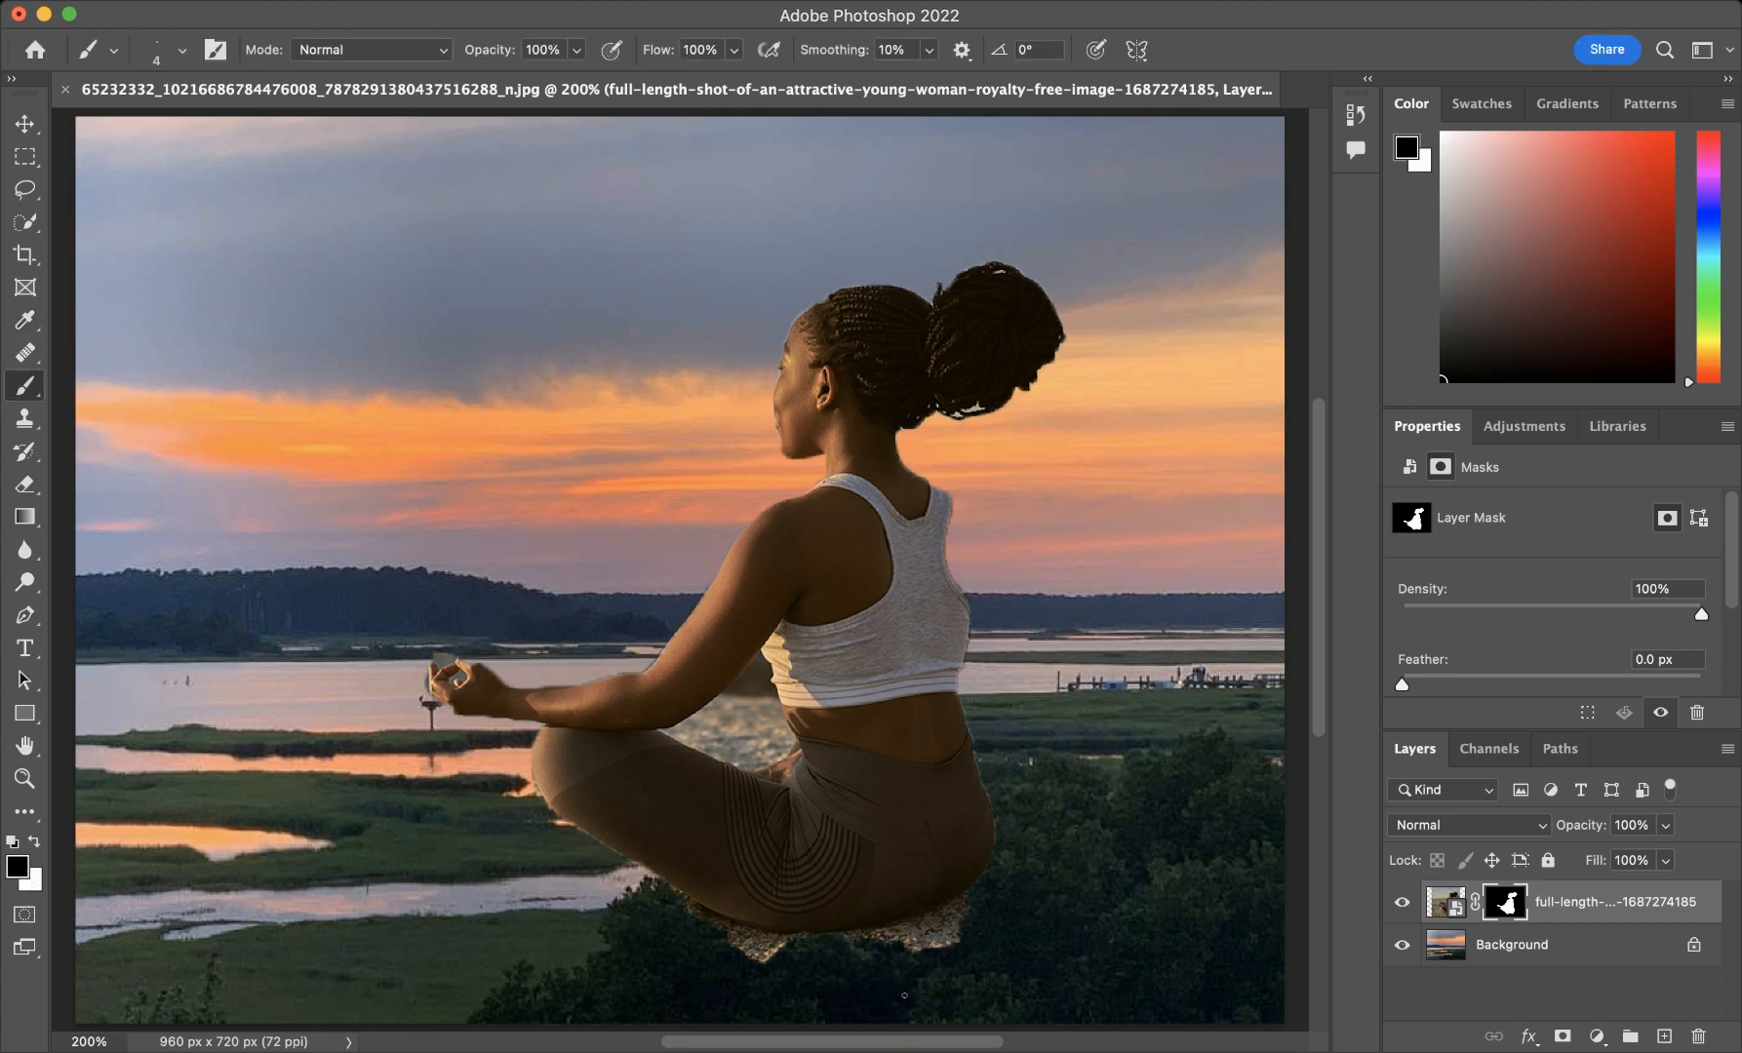
key(bracketright)
key(bracketright)
scroll(970, 949, left, 1)
key(bracketright)
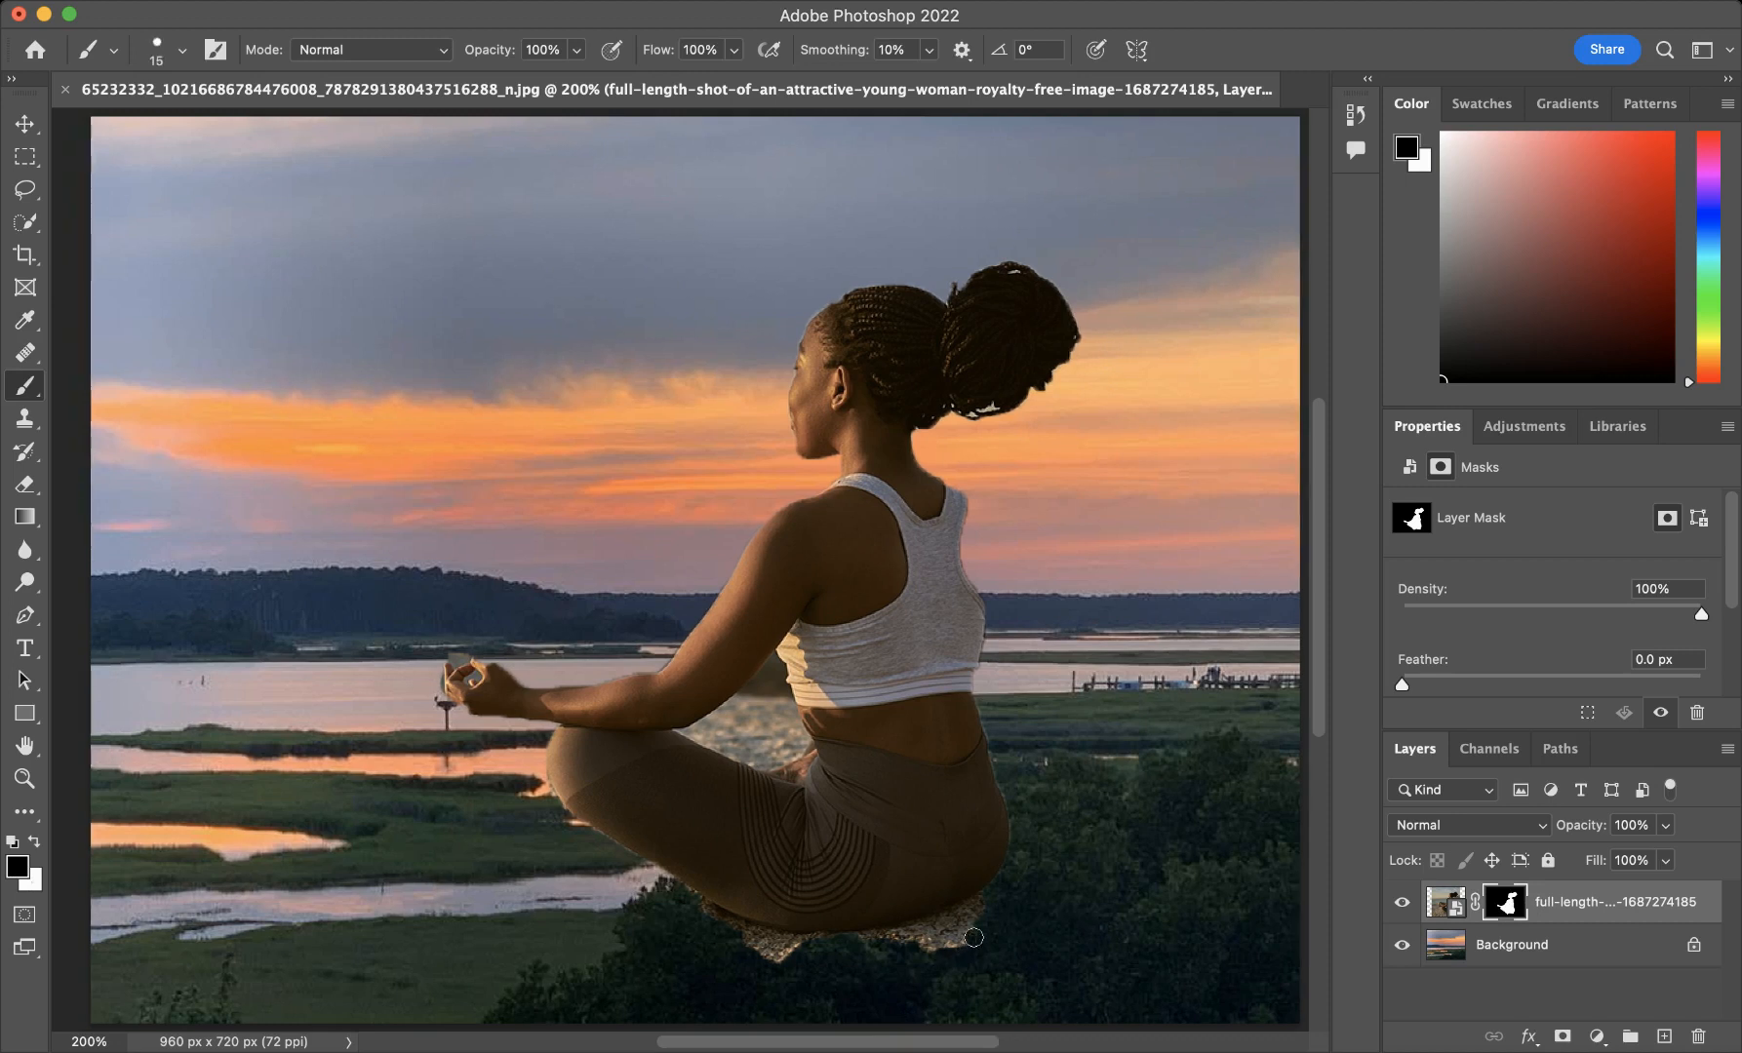
mouse_move(972, 938)
mouse_down()
mouse_move(879, 946)
mouse_move(987, 907)
mouse_move(820, 947)
mouse_move(704, 917)
mouse_move(796, 963)
mouse_move(770, 961)
mouse_up()
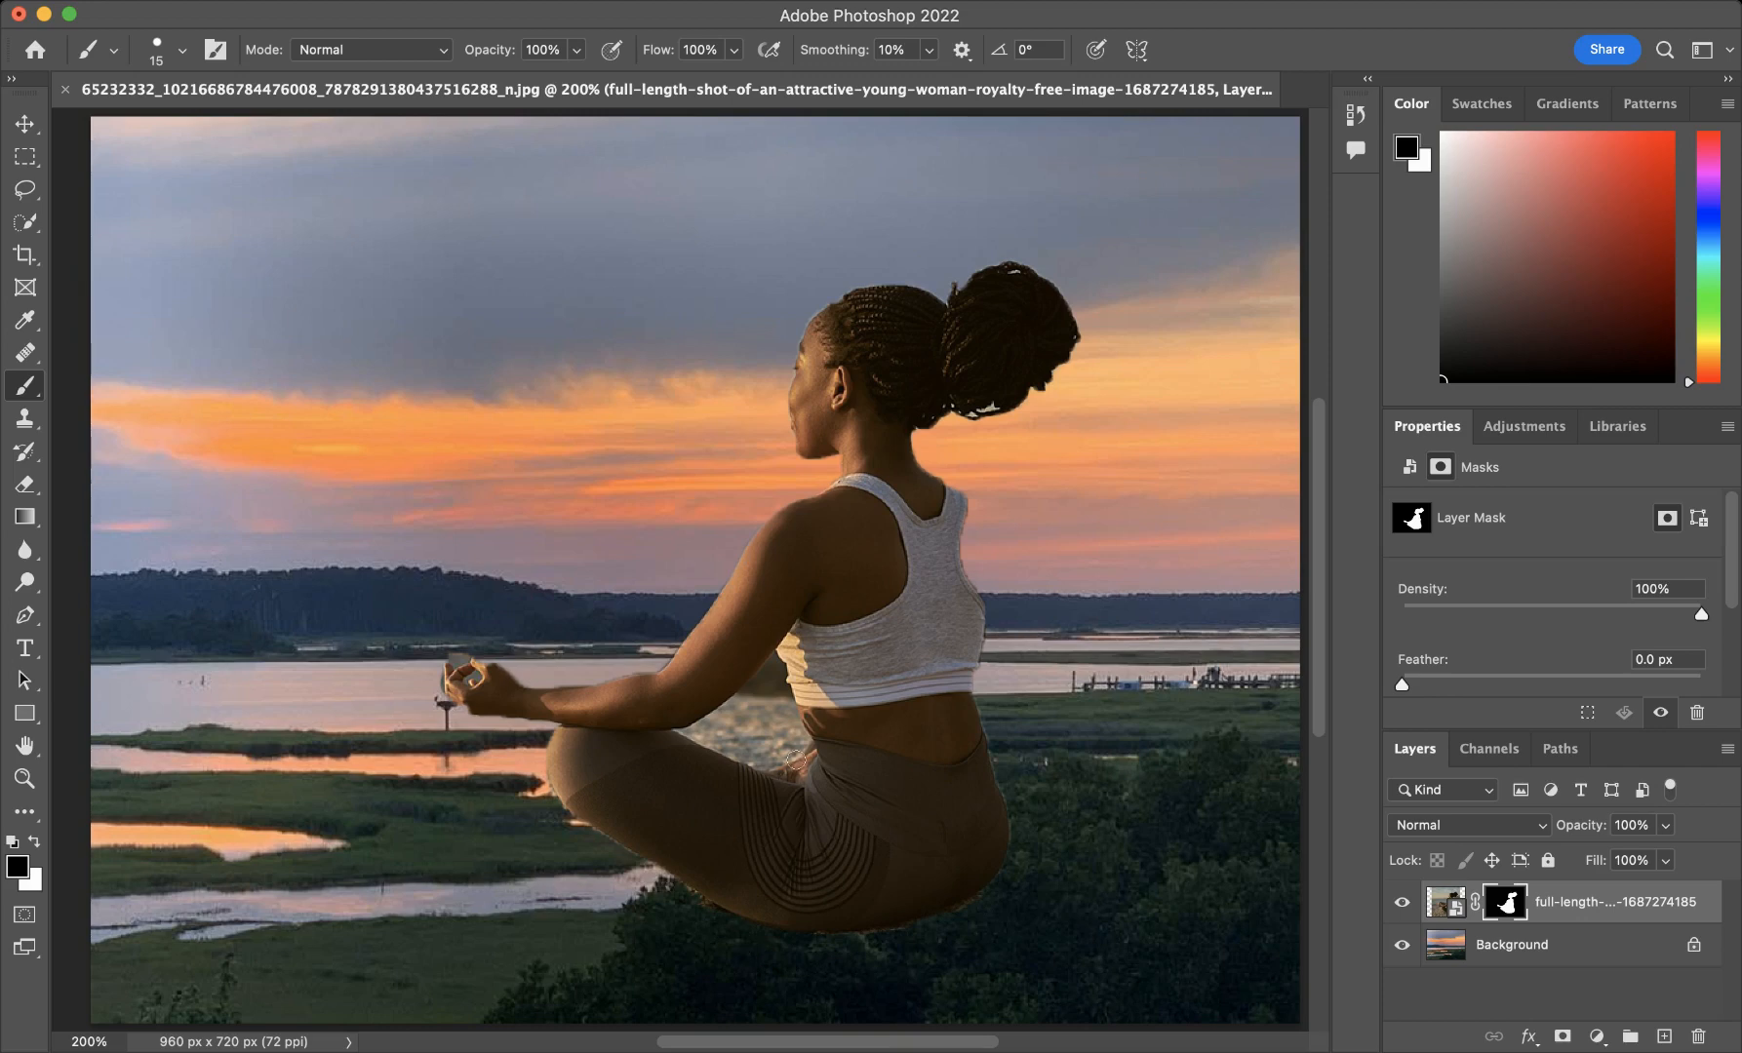
Mask out most of the original background showing between the woman's arm, torso and thigh with the 15 px black brush
key(super+equal)
key(super+equal)
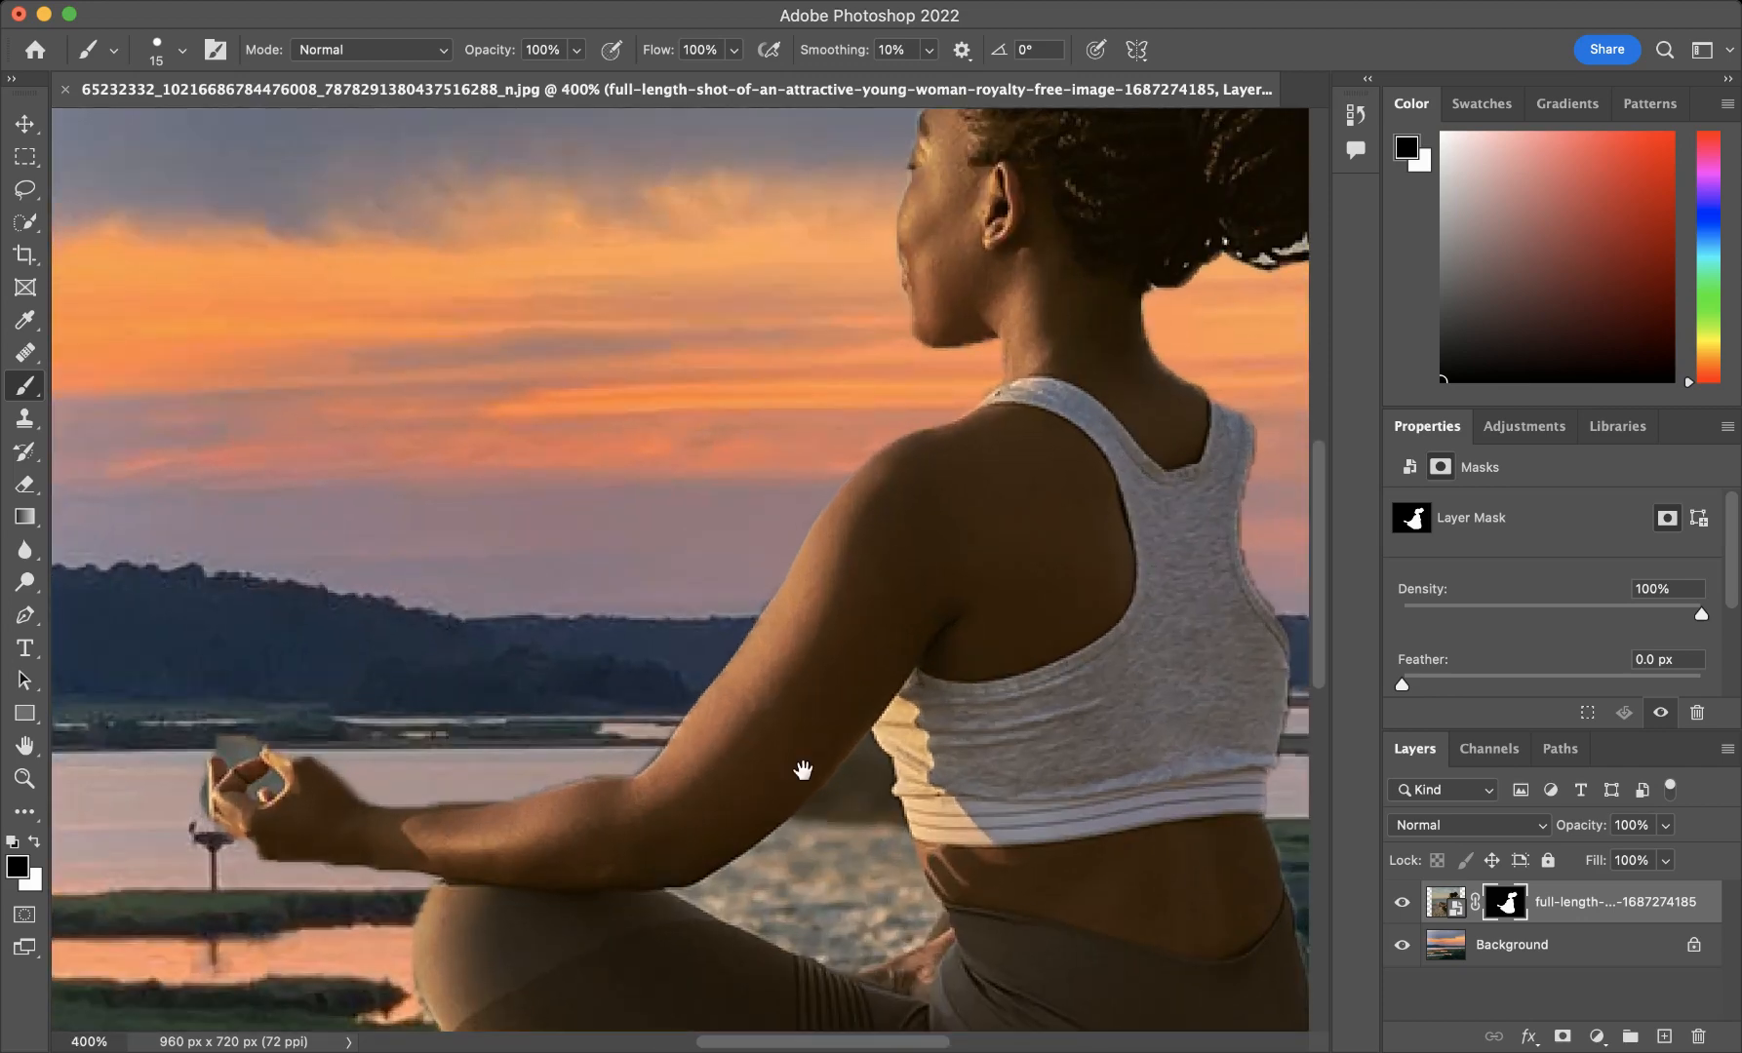
mouse_move(801, 771)
mouse_down()
mouse_move(789, 634)
mouse_move(704, 517)
mouse_up()
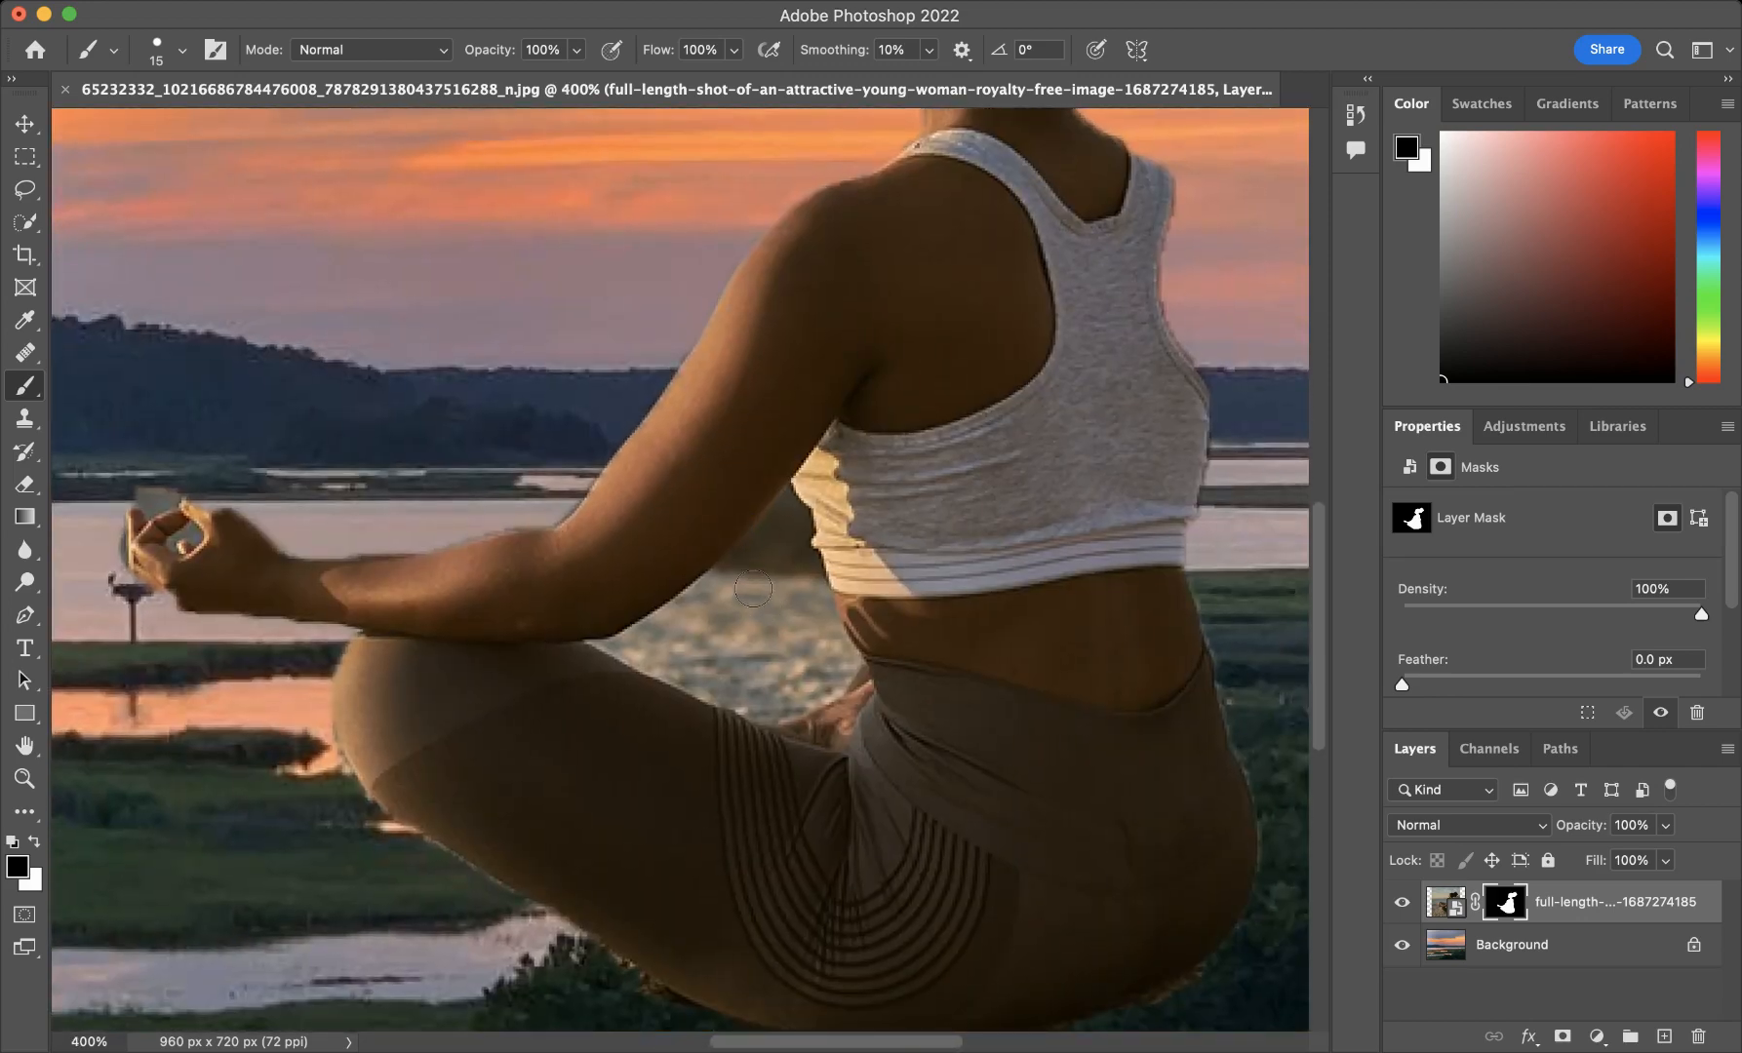
mouse_move(753, 588)
mouse_down()
mouse_move(747, 609)
mouse_move(743, 579)
mouse_move(663, 632)
mouse_move(807, 614)
mouse_move(809, 568)
mouse_move(839, 669)
mouse_move(850, 661)
mouse_move(771, 702)
mouse_move(665, 655)
mouse_move(785, 666)
mouse_move(759, 675)
mouse_up()
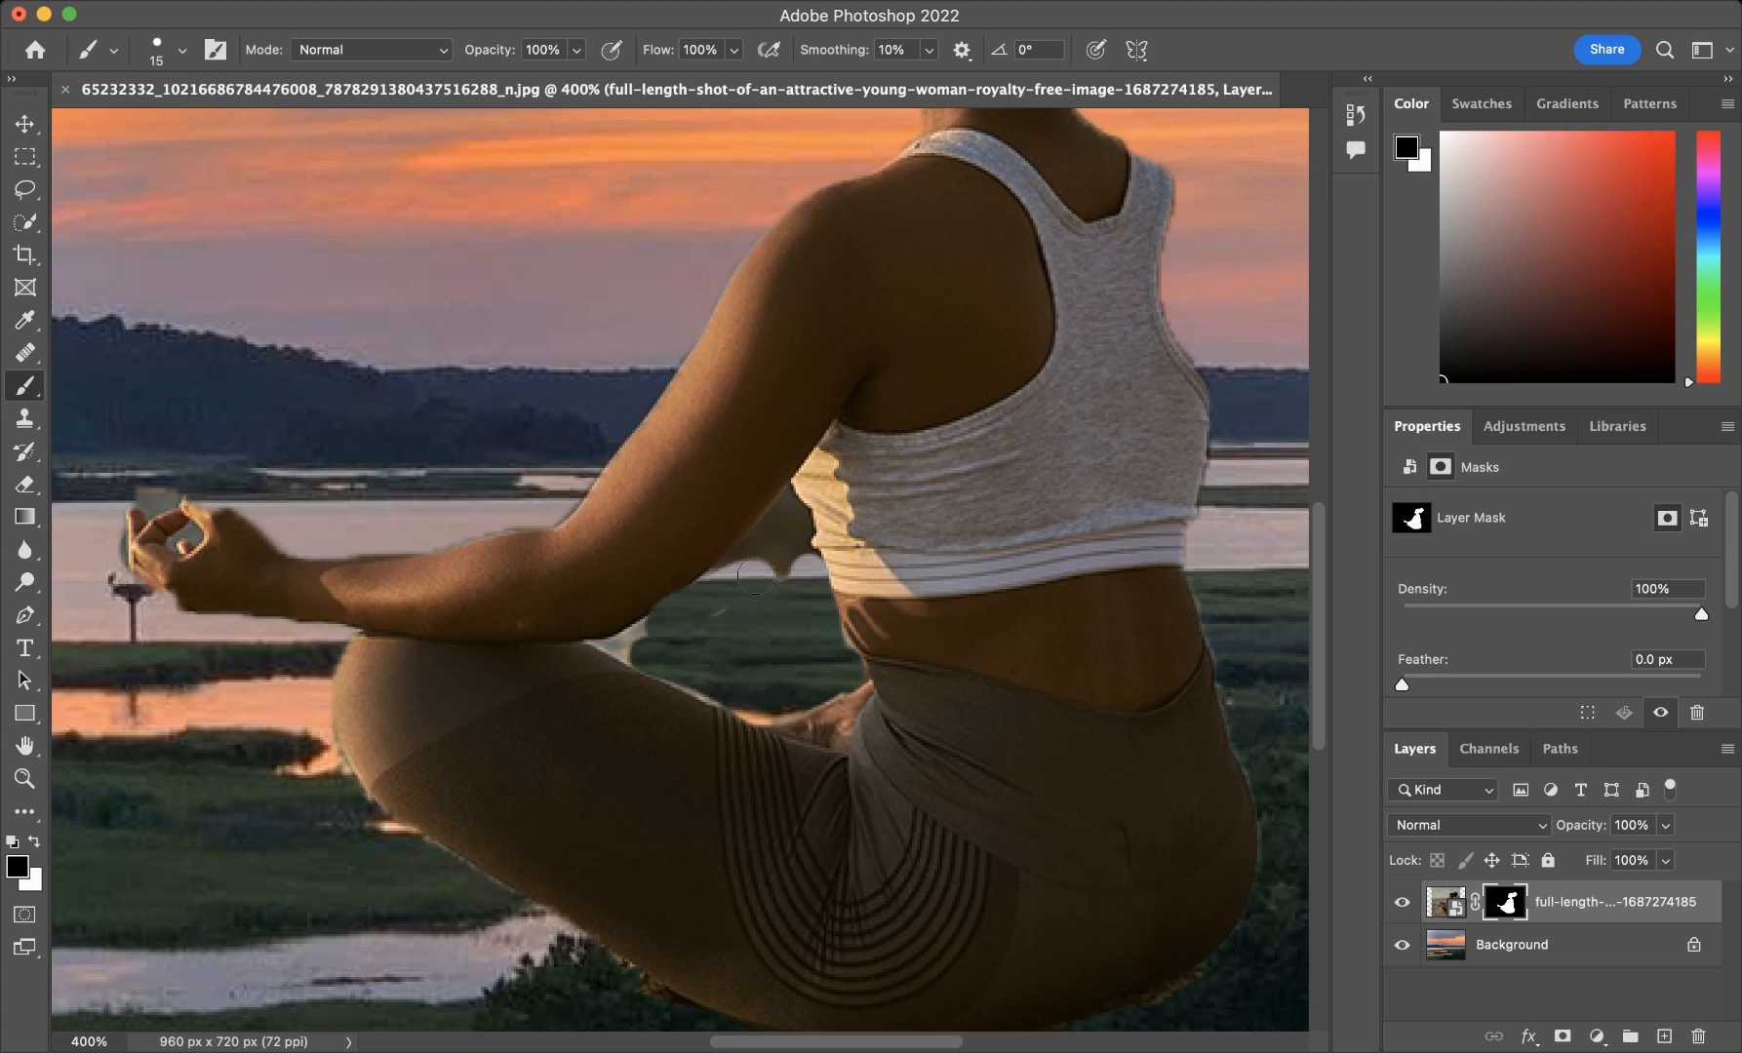
mouse_move(756, 576)
mouse_down()
mouse_move(807, 574)
mouse_move(785, 550)
mouse_move(793, 512)
mouse_move(729, 582)
mouse_up()
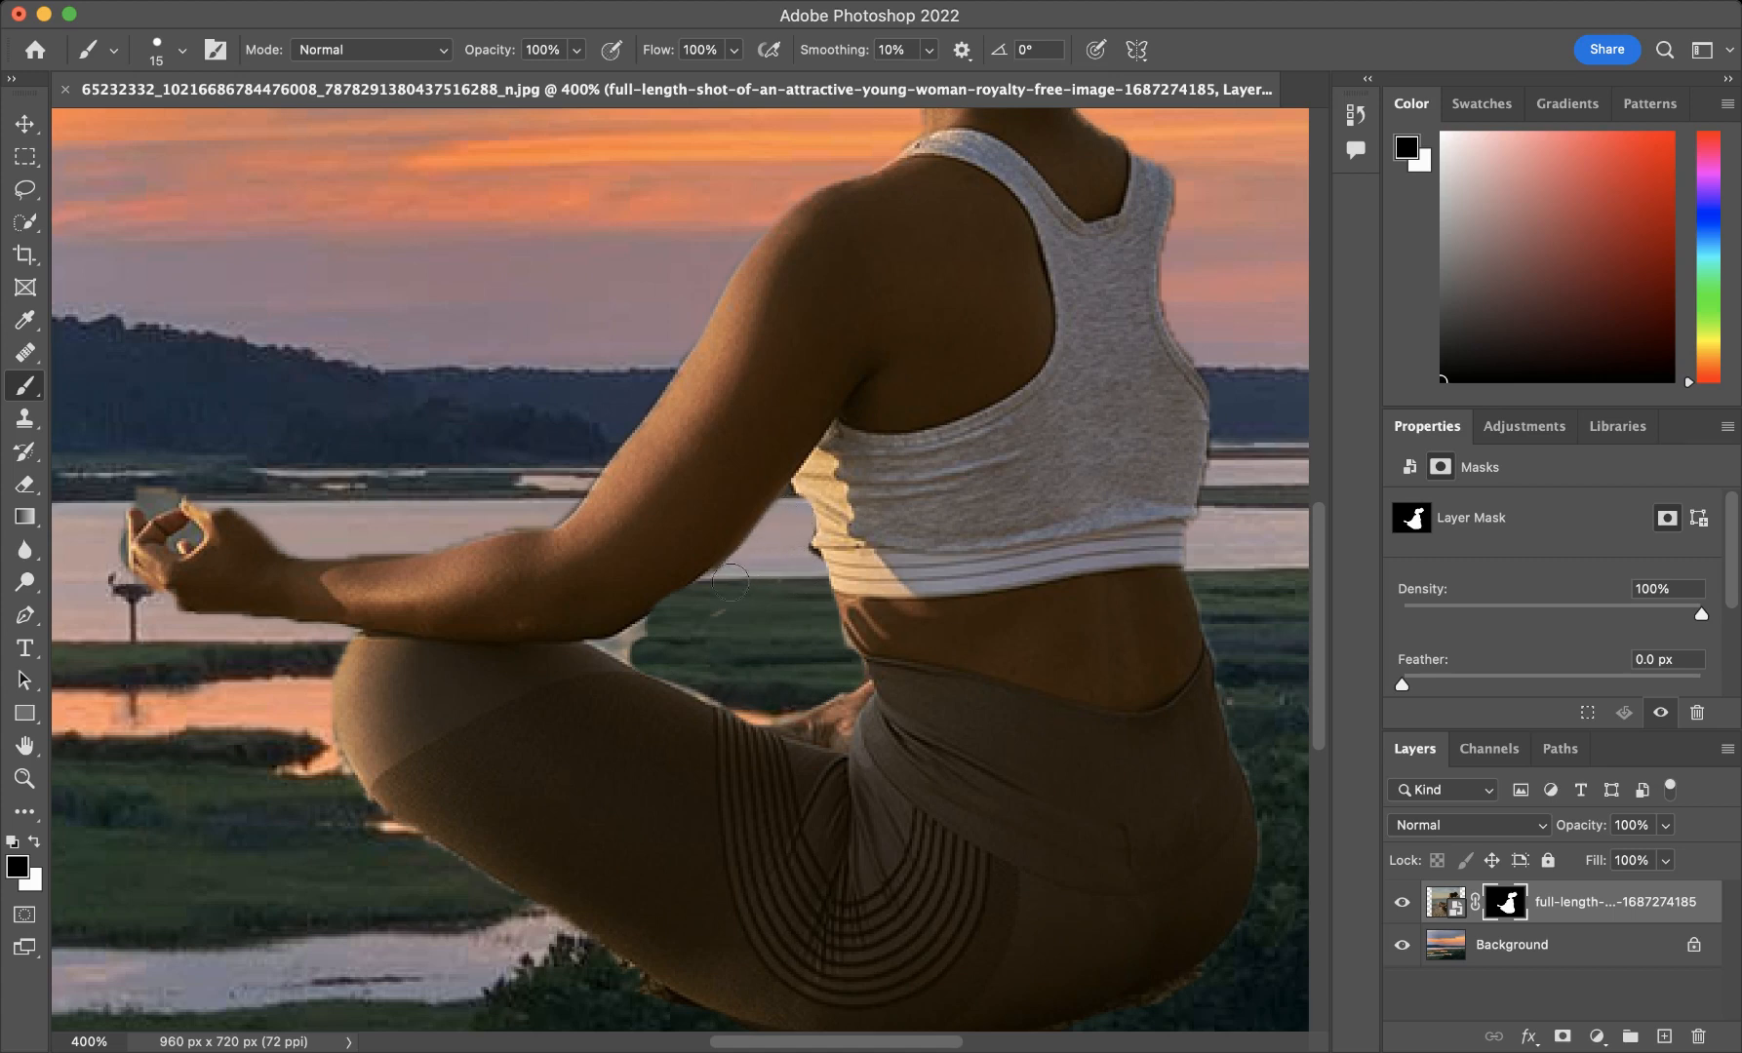
Mask out the remnants between her forearm and thigh and around and between her fingers with a 7 px black brush
key([)
key([)
key([)
key([)
mouse_move(649, 630)
mouse_down()
mouse_move(606, 645)
mouse_move(637, 667)
mouse_move(606, 645)
mouse_move(645, 631)
mouse_move(747, 703)
mouse_up()
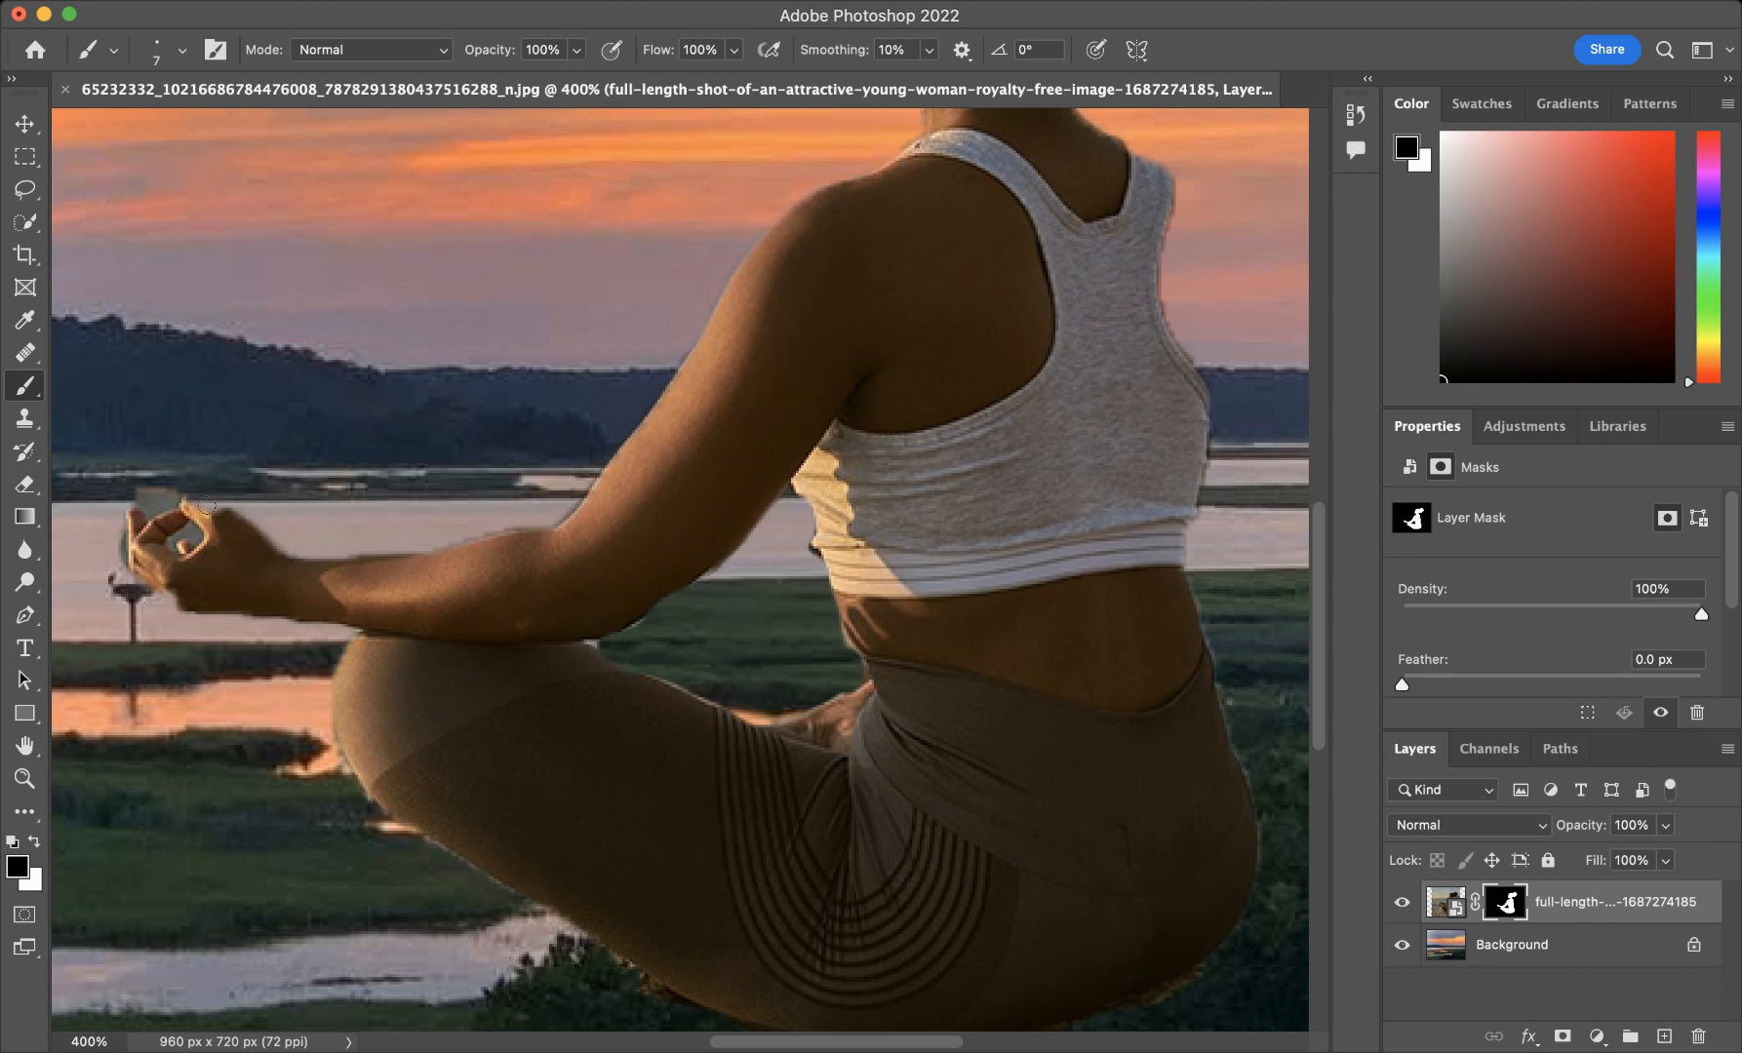
mouse_move(182, 496)
mouse_down()
mouse_move(144, 482)
mouse_move(165, 491)
mouse_move(148, 506)
mouse_move(170, 491)
mouse_move(143, 511)
mouse_move(170, 500)
mouse_move(191, 534)
mouse_up()
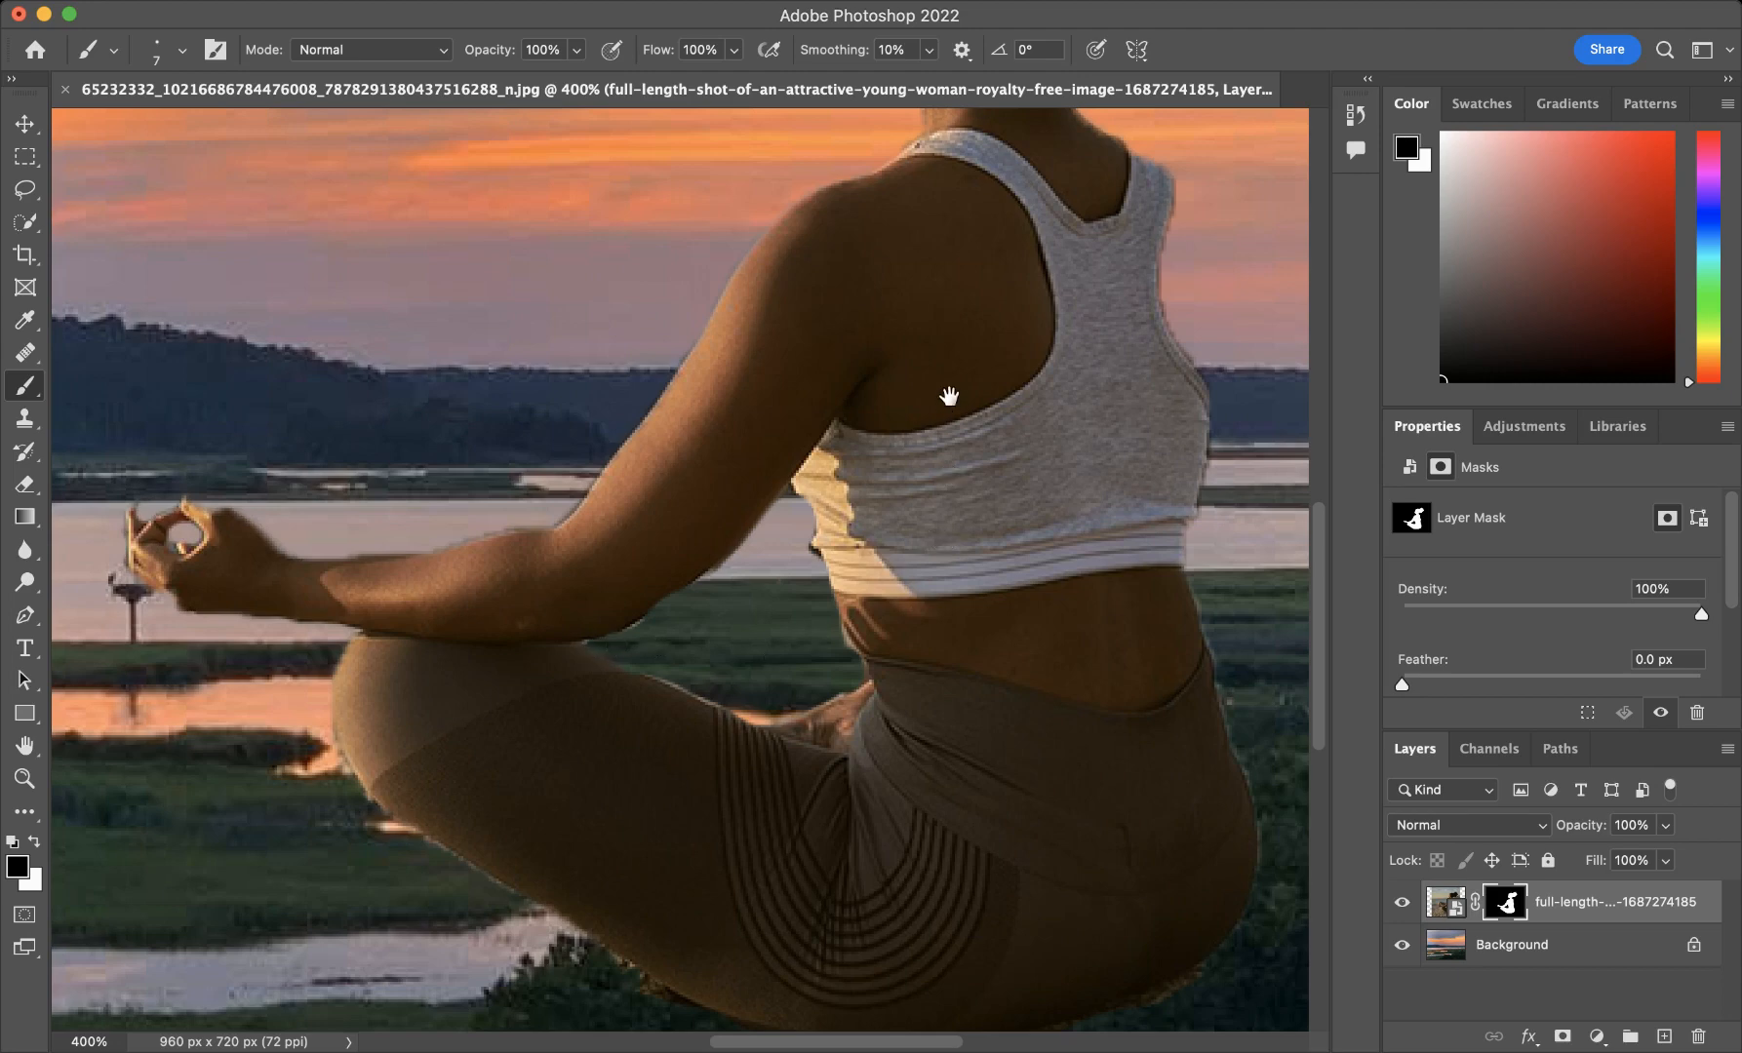
Restore the woman's missing right shoulder and arm by painting white on the mask, and trim the excess edge with a 20 px black brush
mouse_move(949, 396)
mouse_down()
mouse_move(673, 688)
mouse_move(517, 622)
mouse_move(531, 614)
mouse_up()
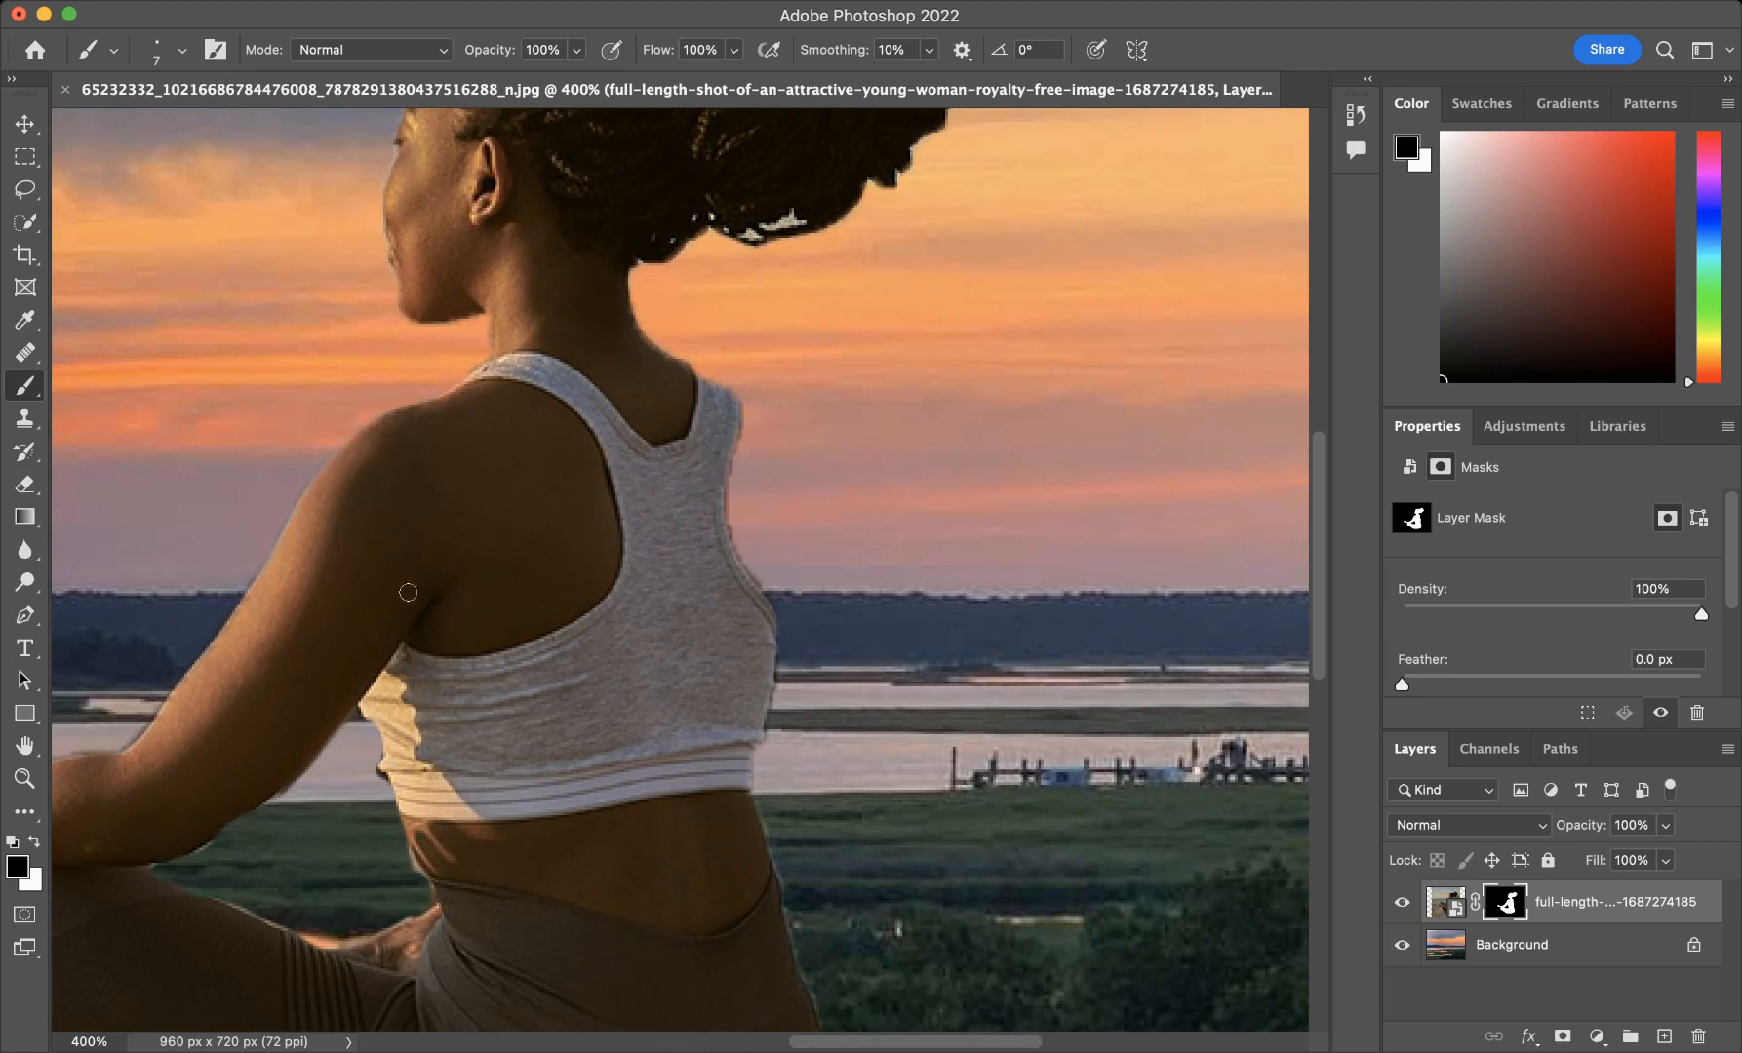
click(35, 841)
mouse_move(731, 400)
mouse_down()
mouse_move(770, 556)
mouse_move(745, 459)
mouse_move(727, 483)
mouse_move(737, 528)
mouse_up()
scroll(739, 525, left, 2)
key(bracketright)
key(bracketright)
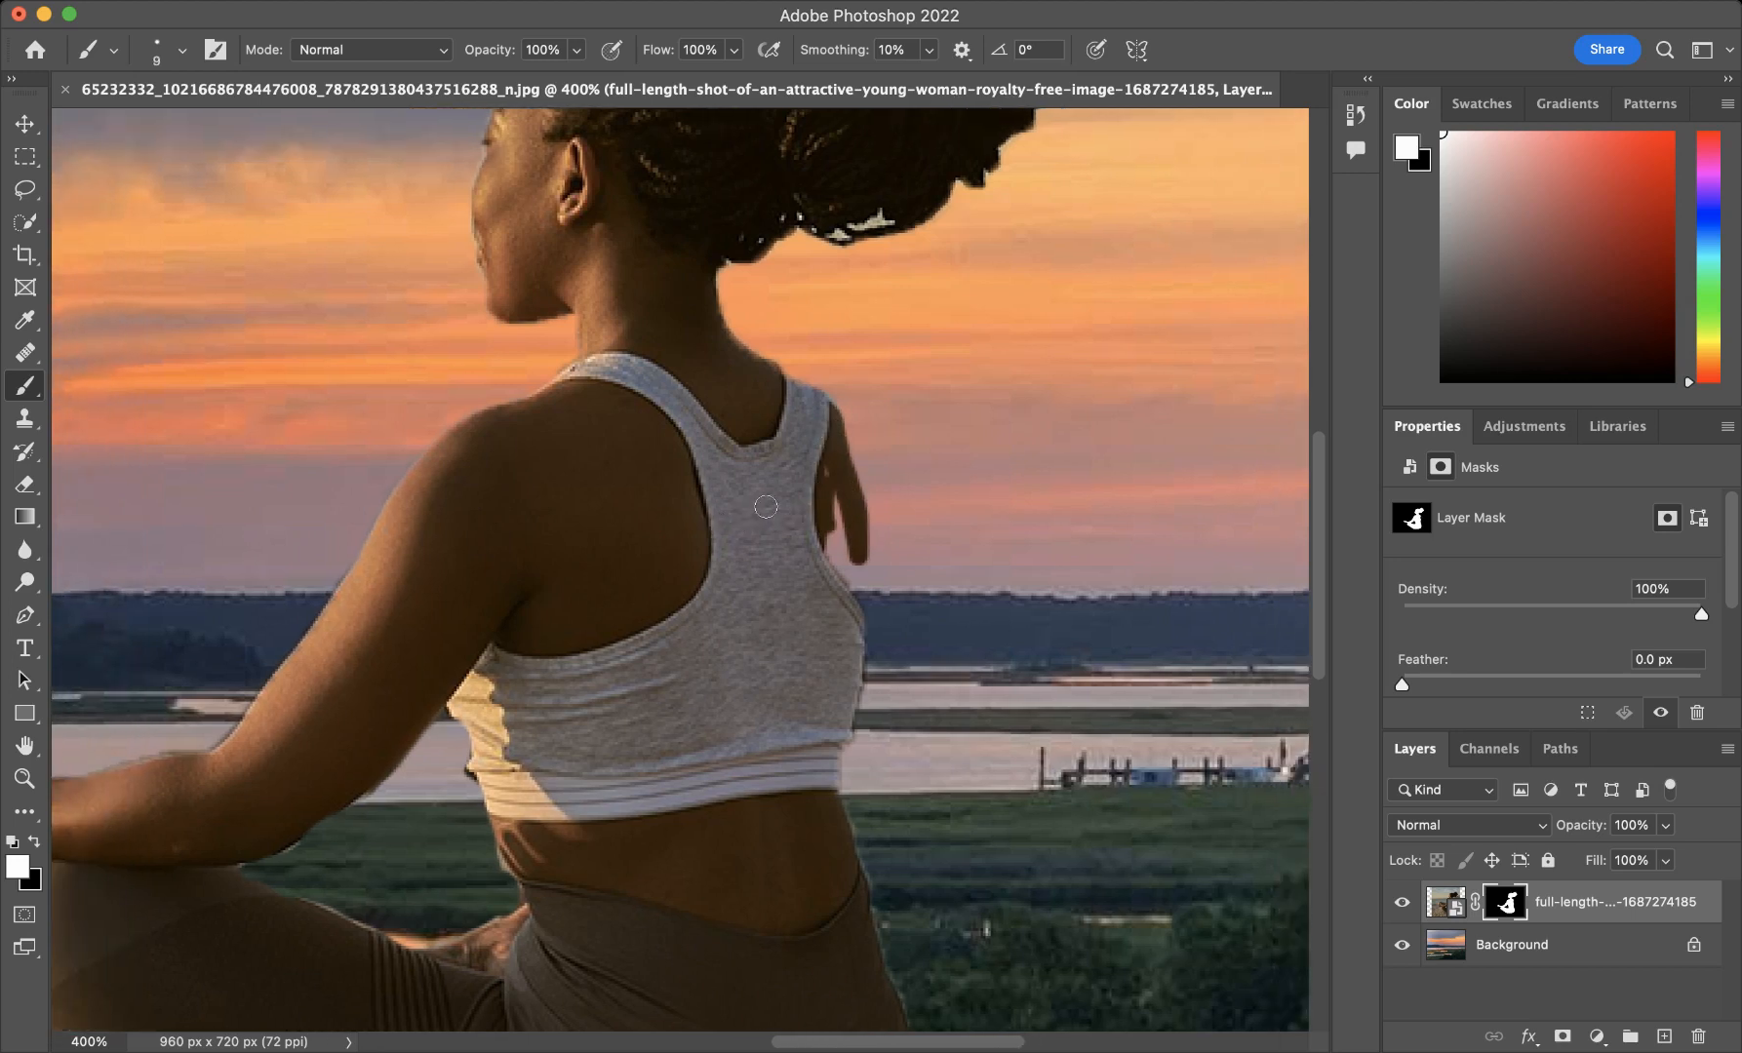
key(bracketright)
key(bracketright)
key(bracketright)
mouse_move(809, 434)
mouse_down()
mouse_move(846, 613)
mouse_move(817, 425)
mouse_move(852, 526)
mouse_move(853, 622)
mouse_move(856, 513)
mouse_move(813, 423)
mouse_move(845, 474)
mouse_move(845, 578)
mouse_up()
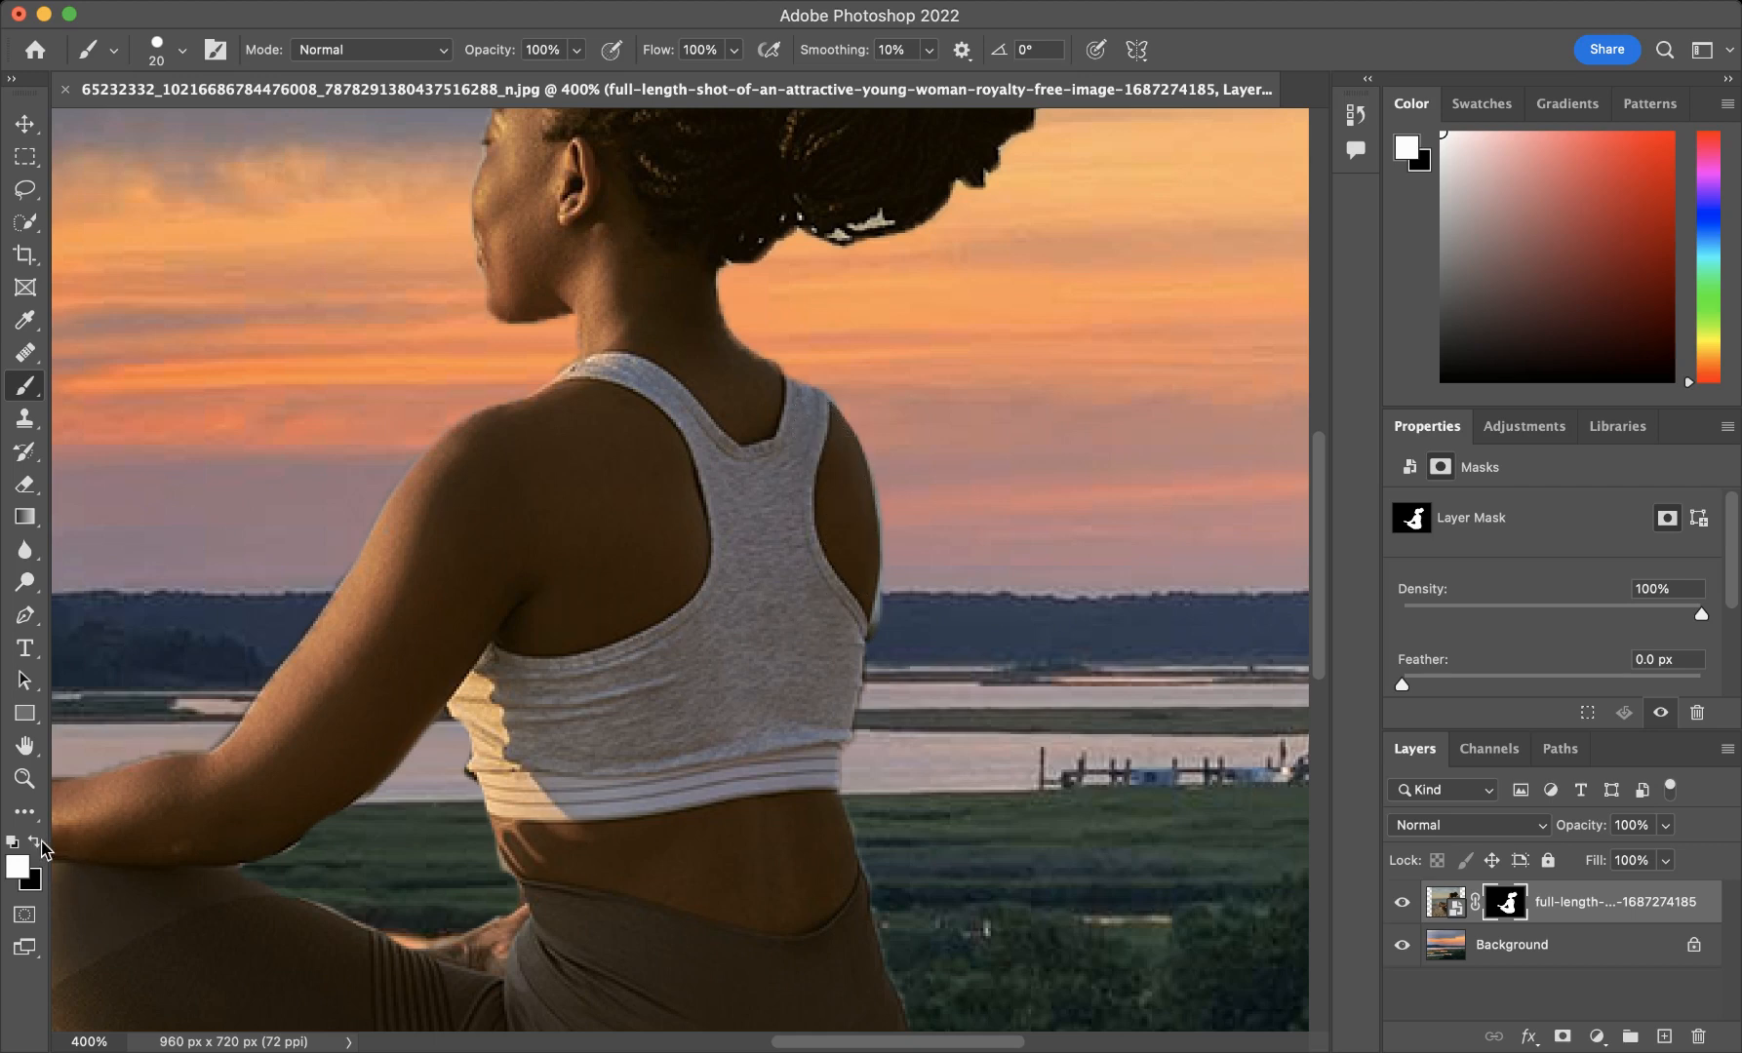
click(34, 840)
mouse_move(913, 414)
mouse_down()
mouse_move(893, 440)
mouse_move(899, 615)
mouse_up()
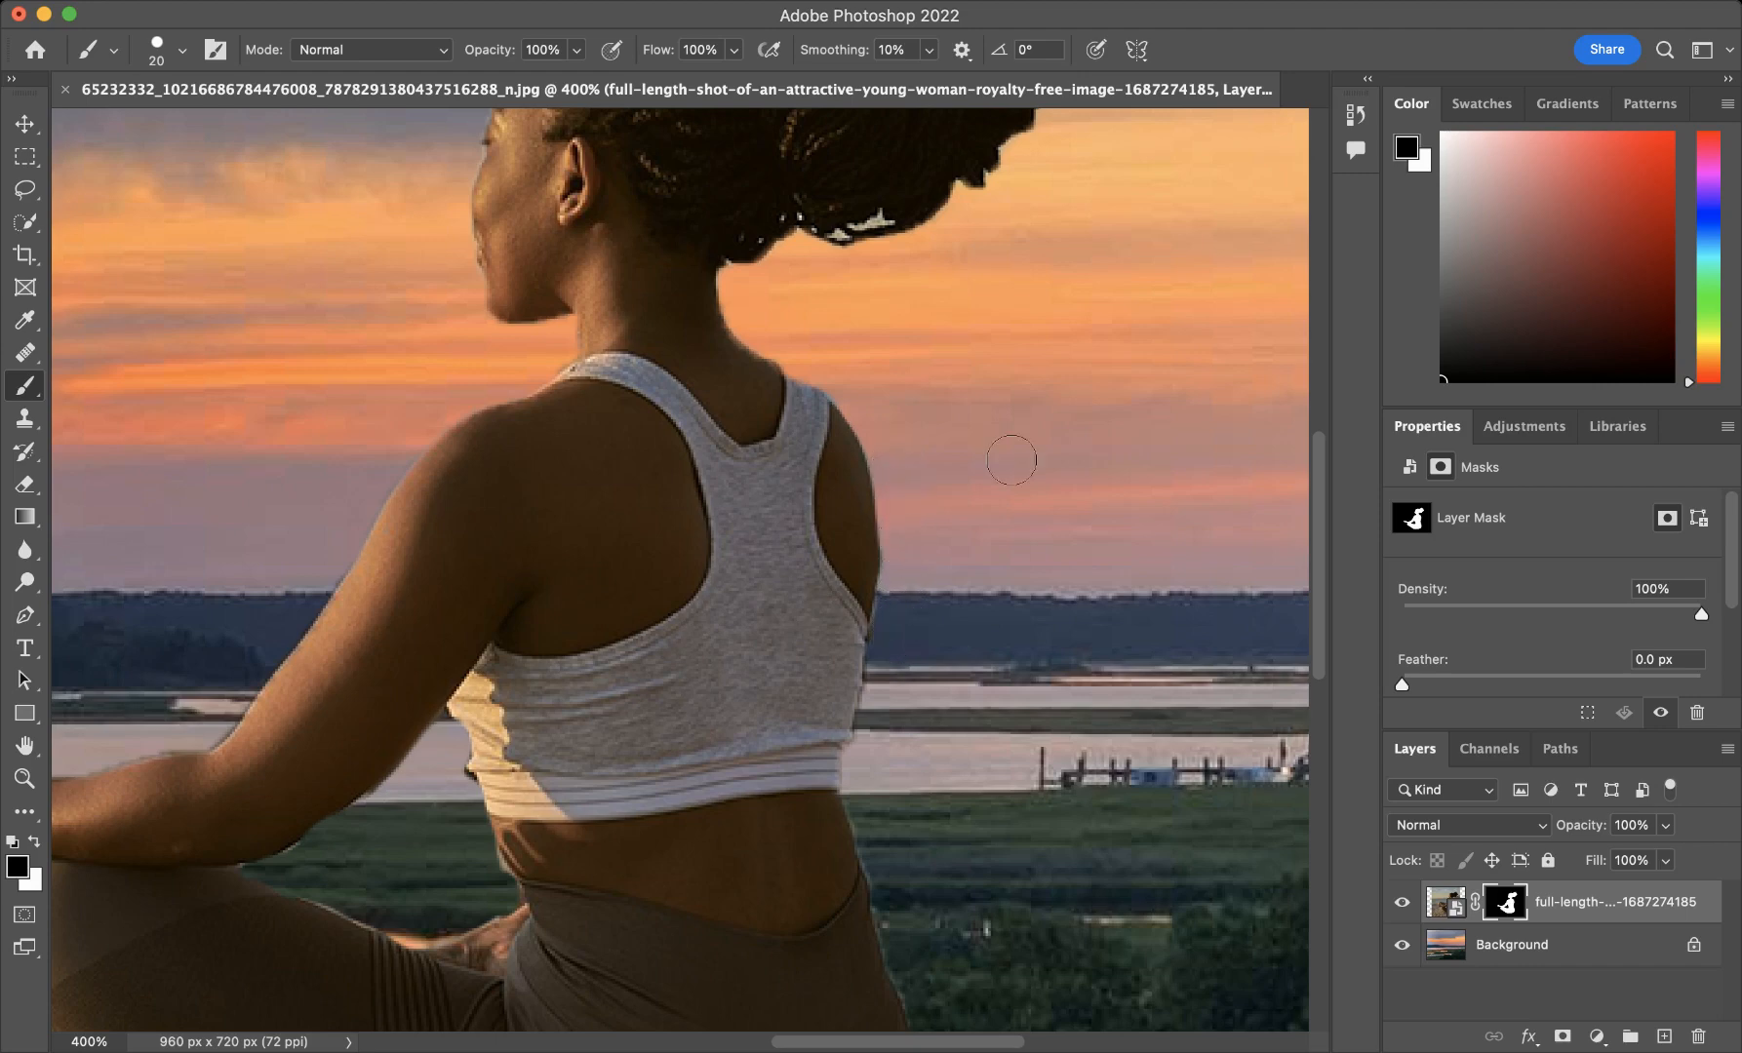
Mask out the bright background gaps along the lower and upper edges of the woman's hair bun with a 2 px black brush
key(space)
drag(1042, 280, 965, 688)
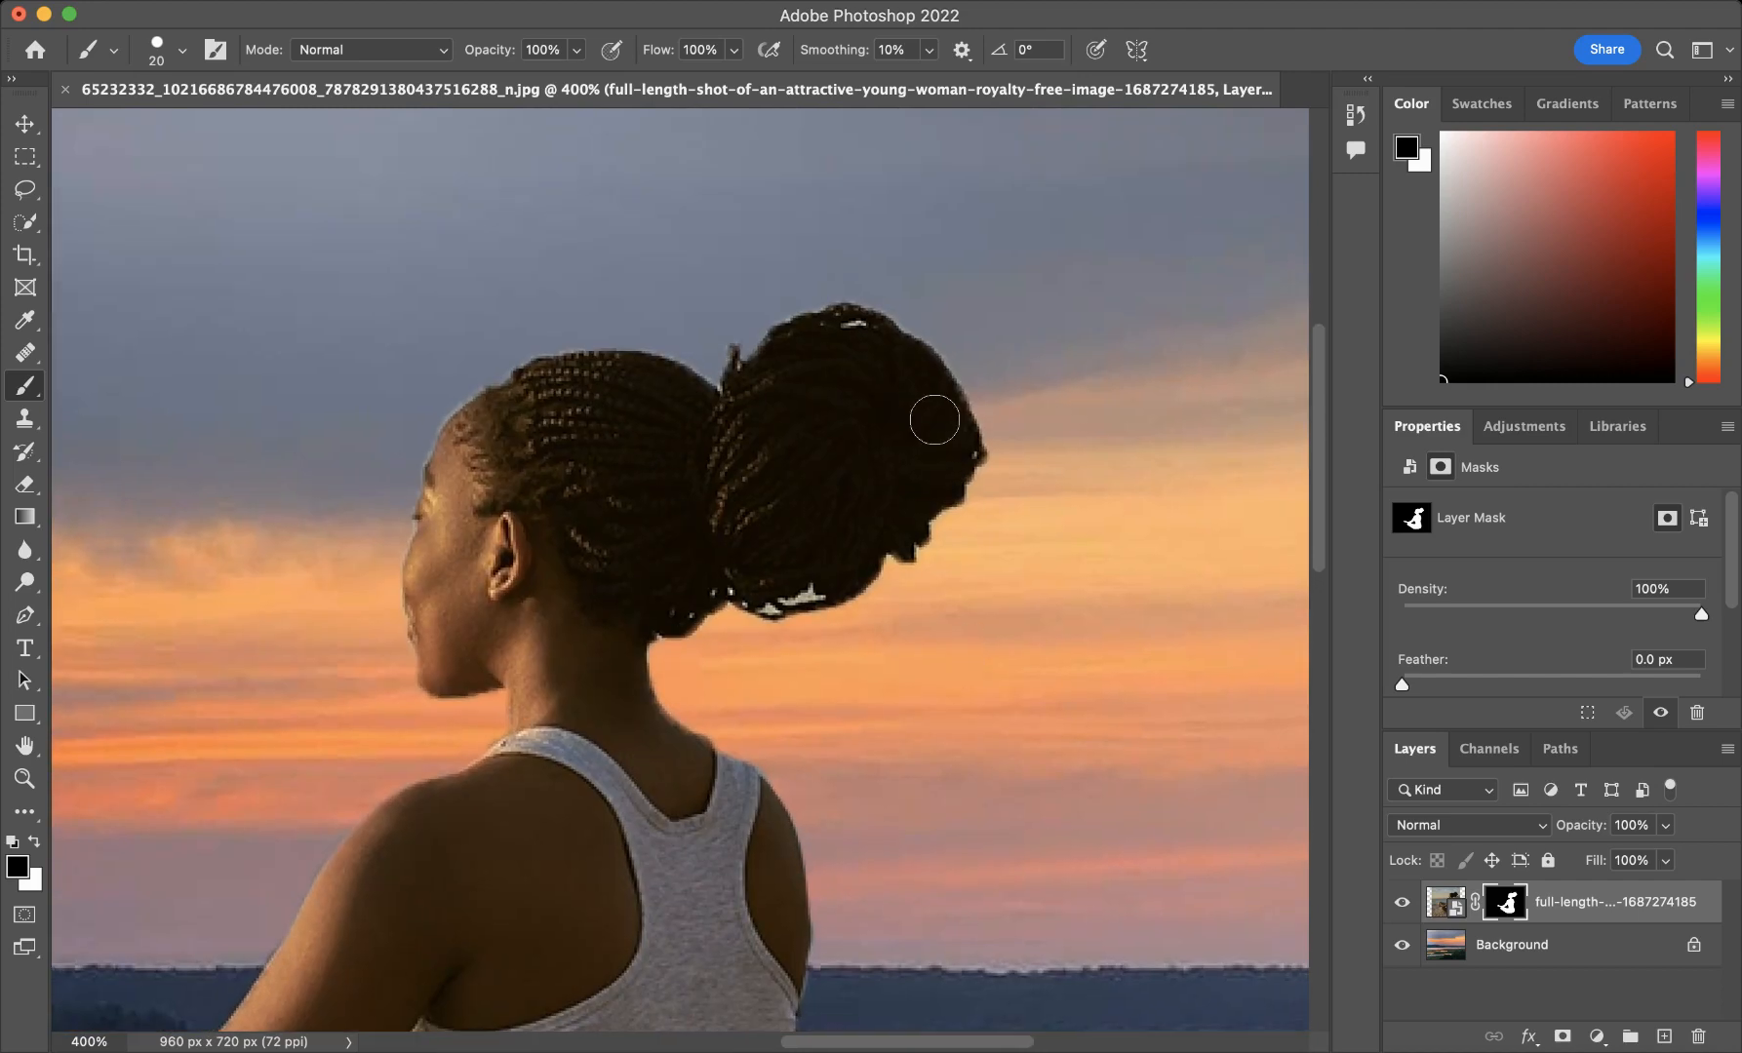
key(super+equal)
key(super+equal)
key(super+equal)
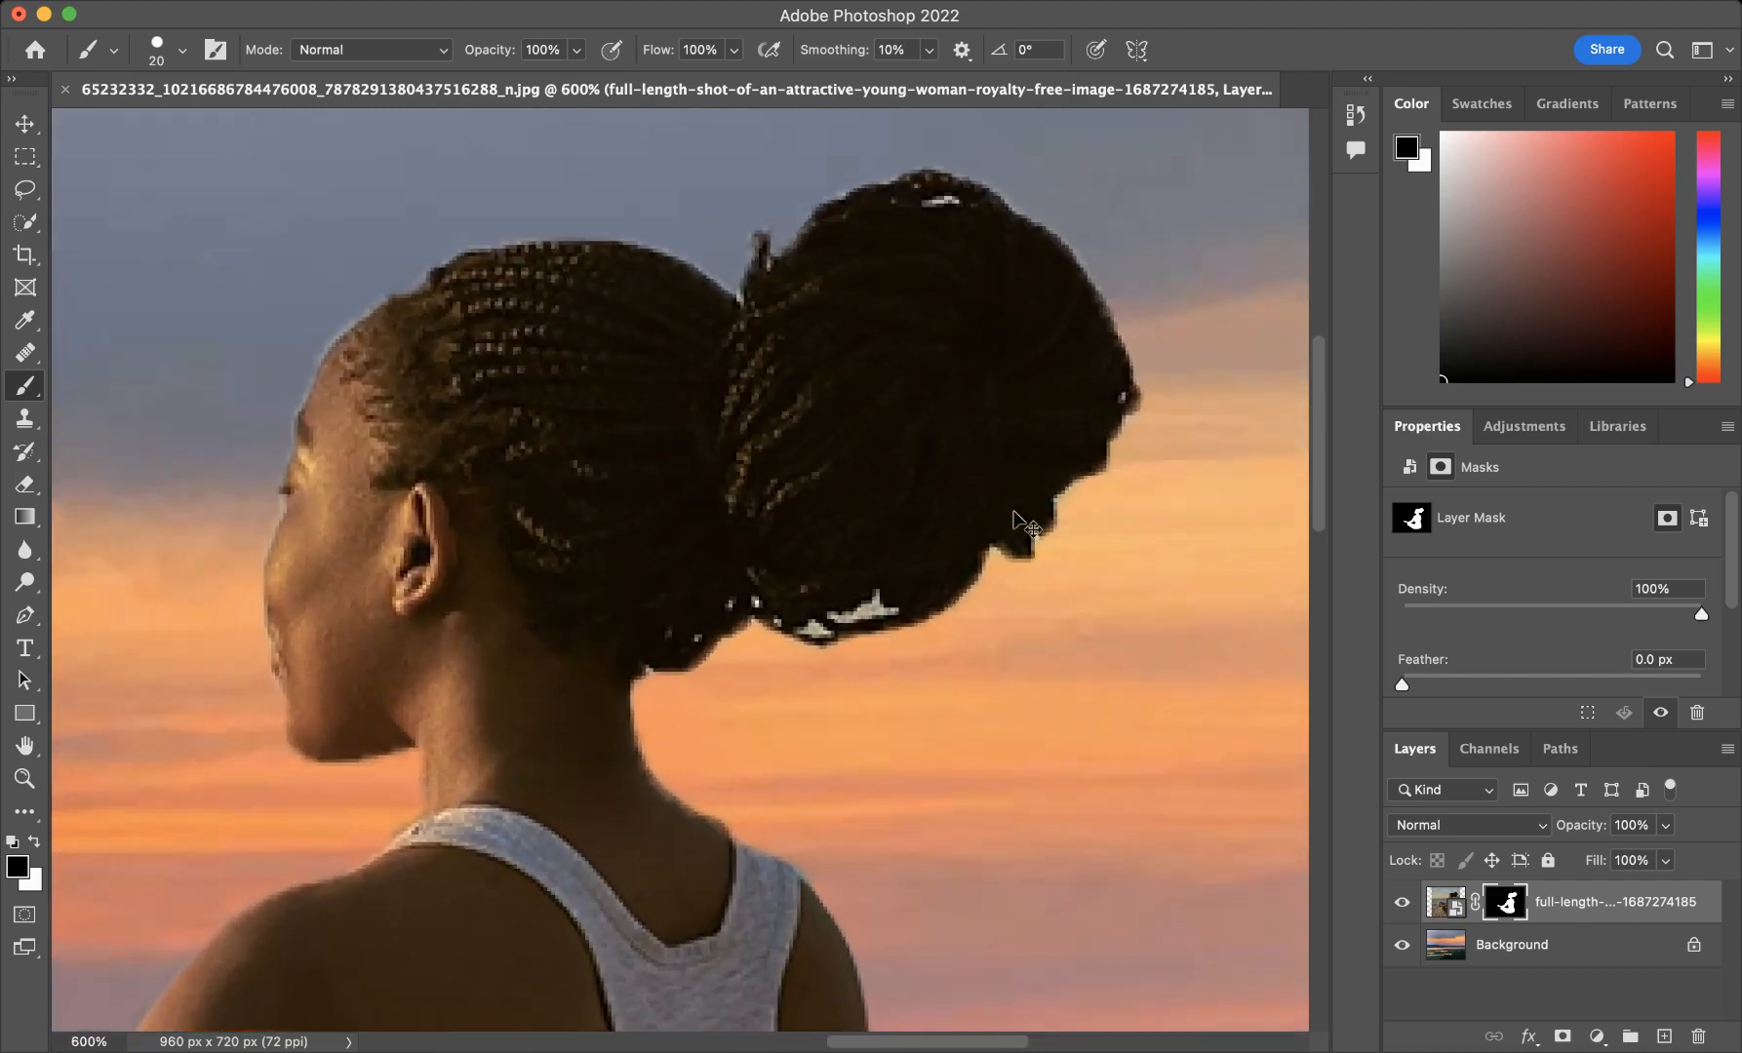
key(bracketleft)
key(bracketleft)
key(bracketleft)
key(bracketleft)
key(bracketleft)
key(bracketleft)
key(bracketleft)
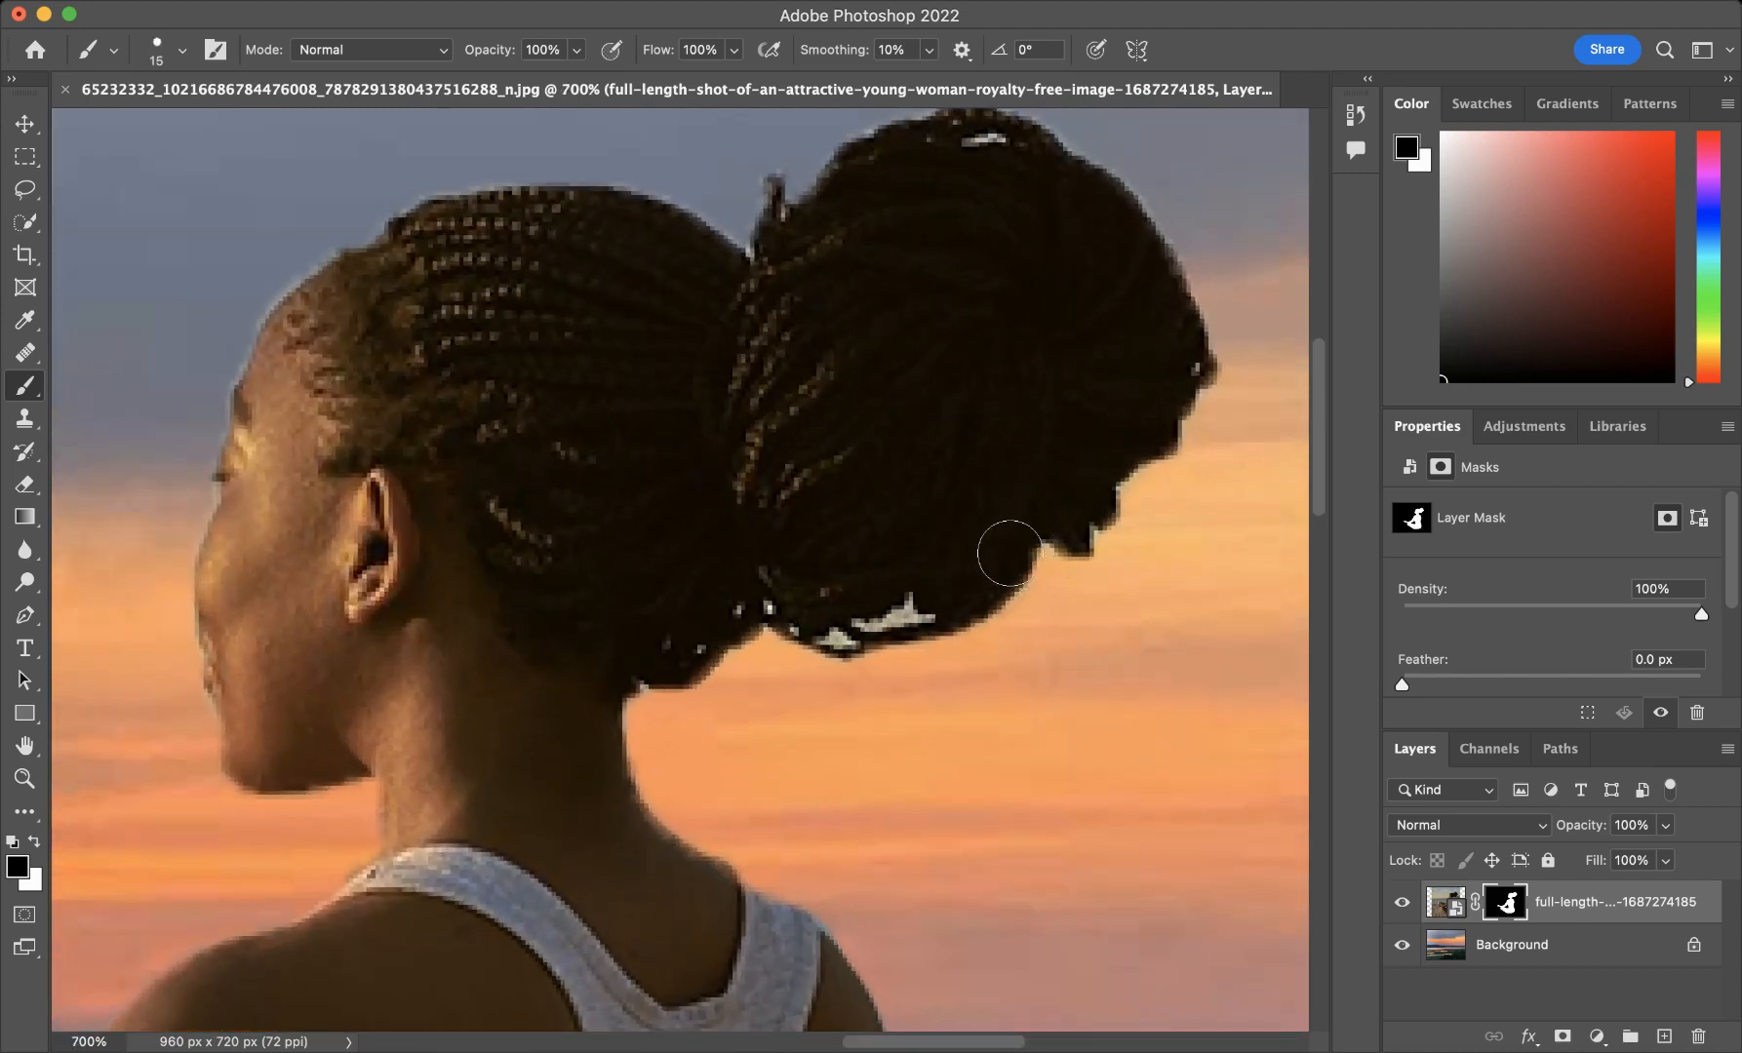
key(bracketleft)
key(bracketleft)
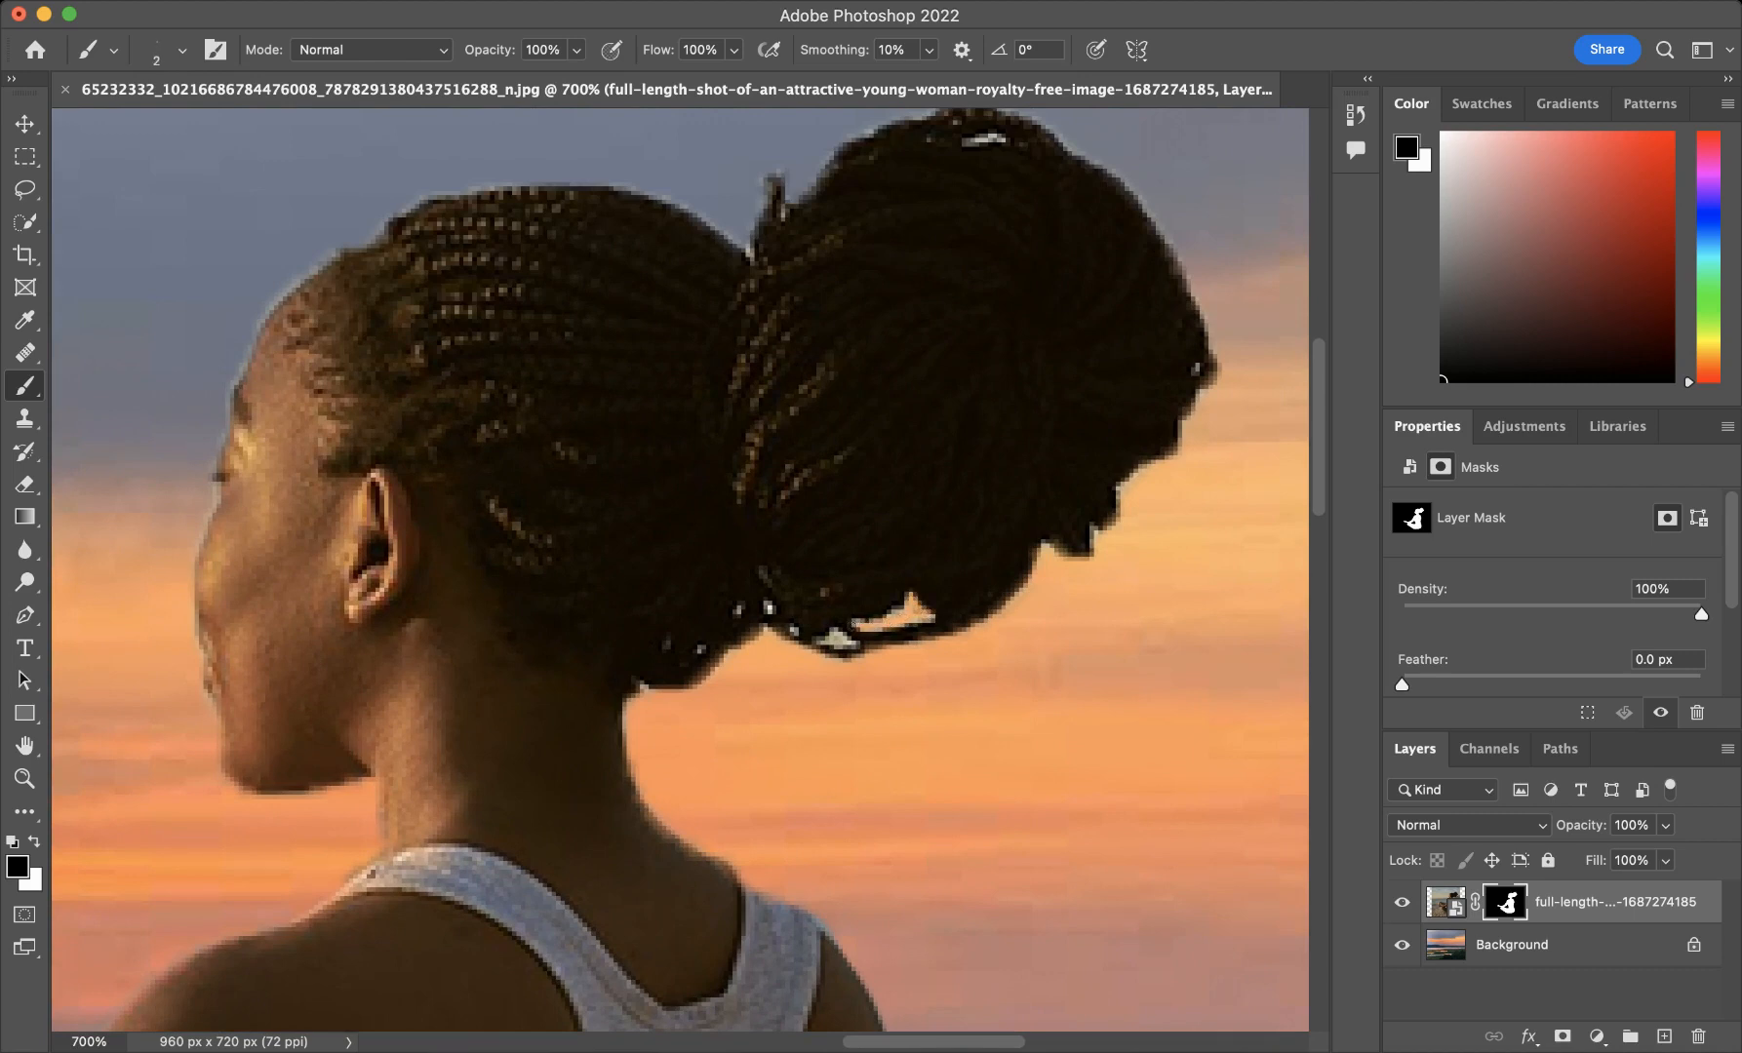
mouse_move(832, 640)
mouse_down()
mouse_move(852, 643)
mouse_move(831, 641)
mouse_up()
drag(974, 142, 996, 138)
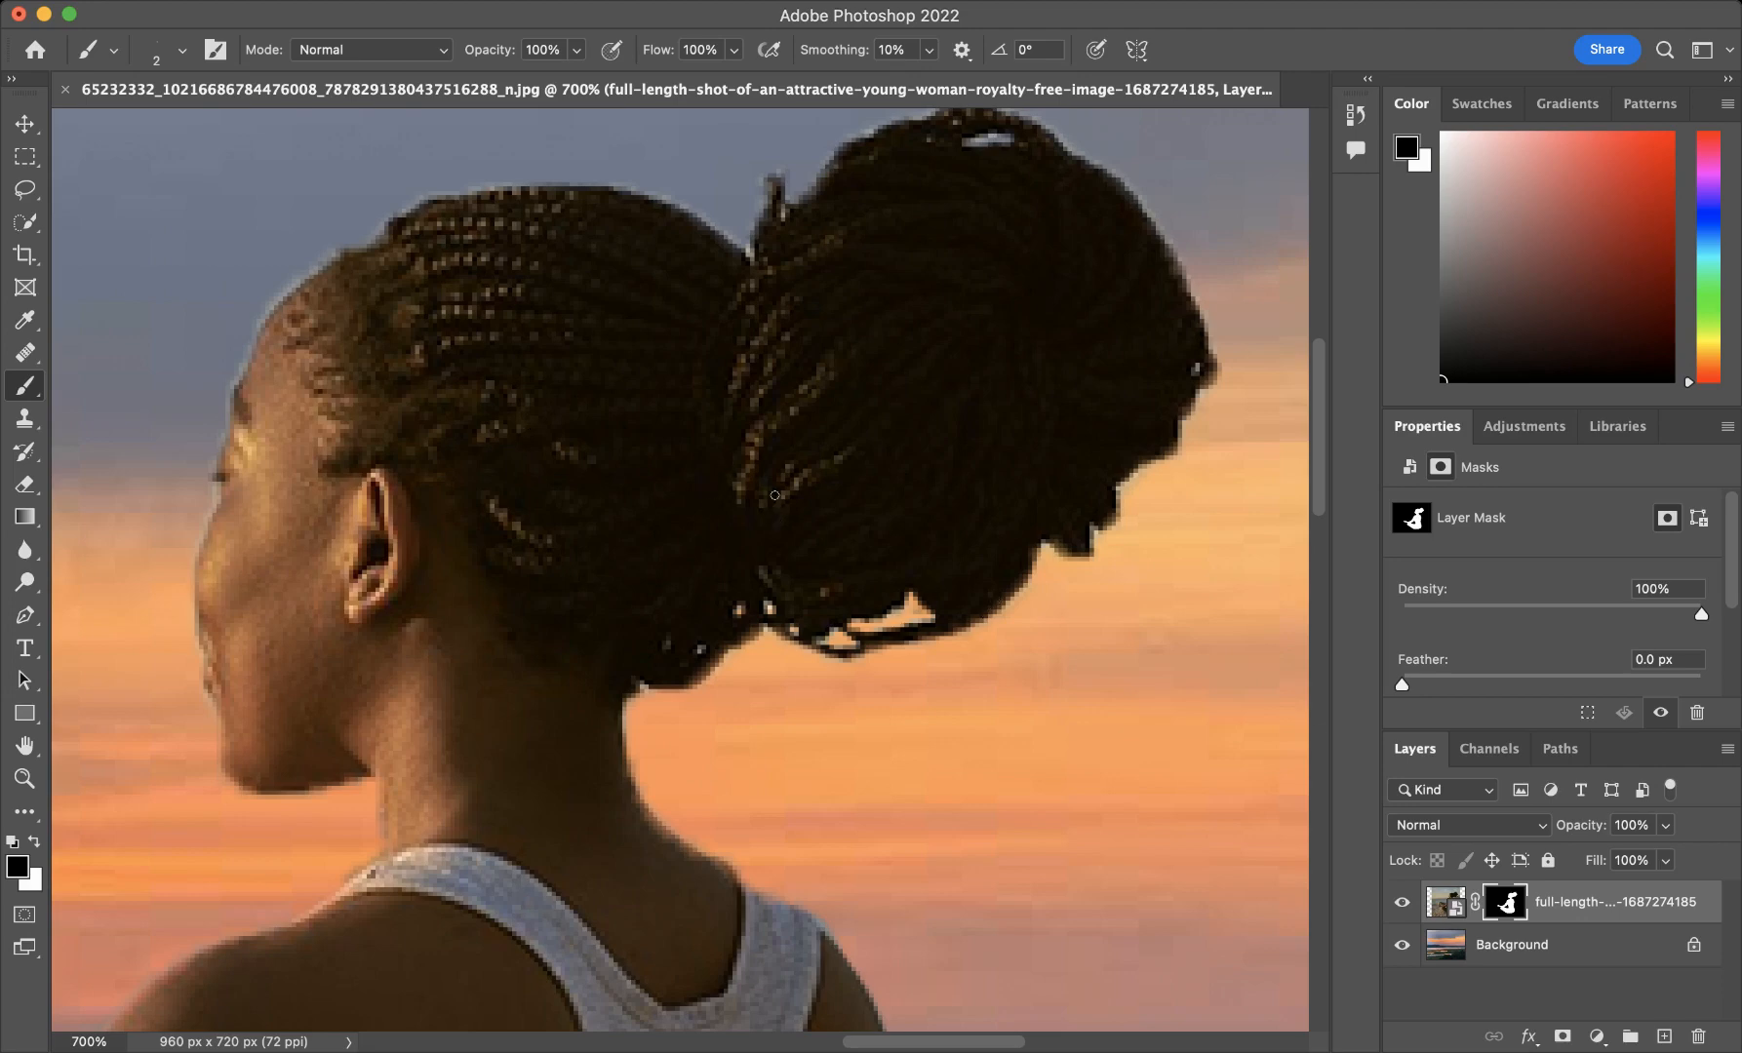
key(super+0)
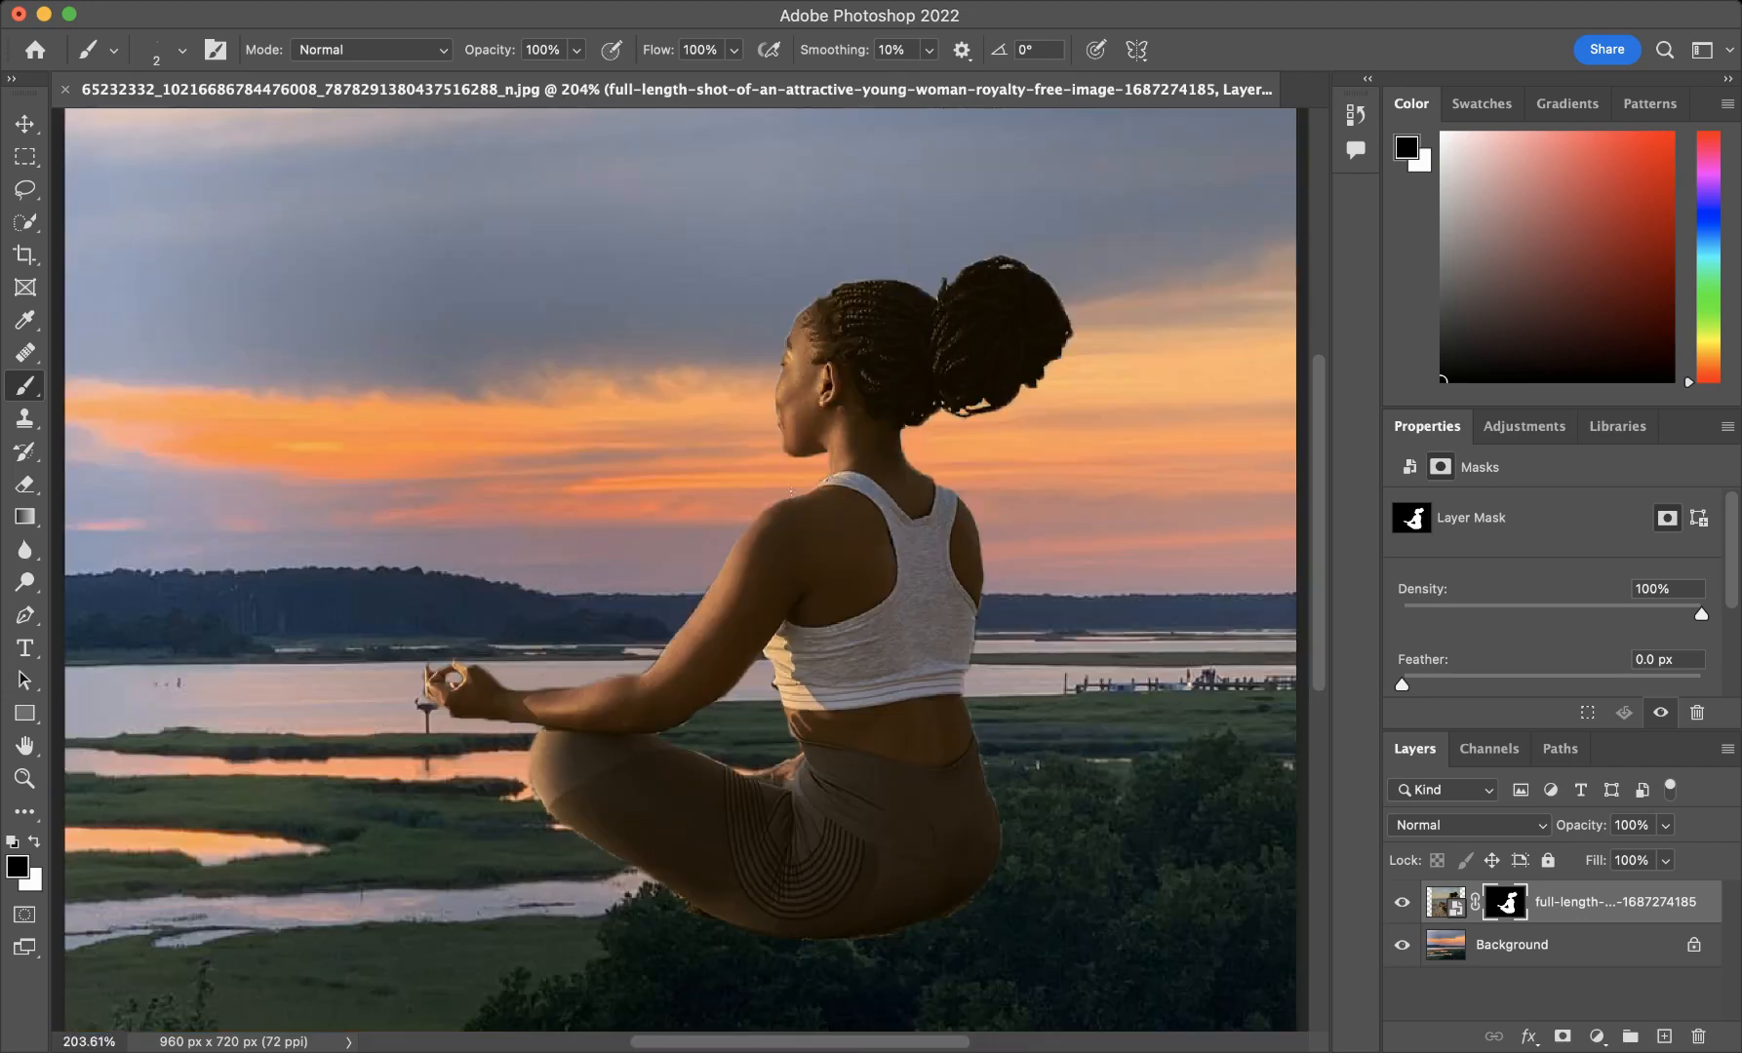